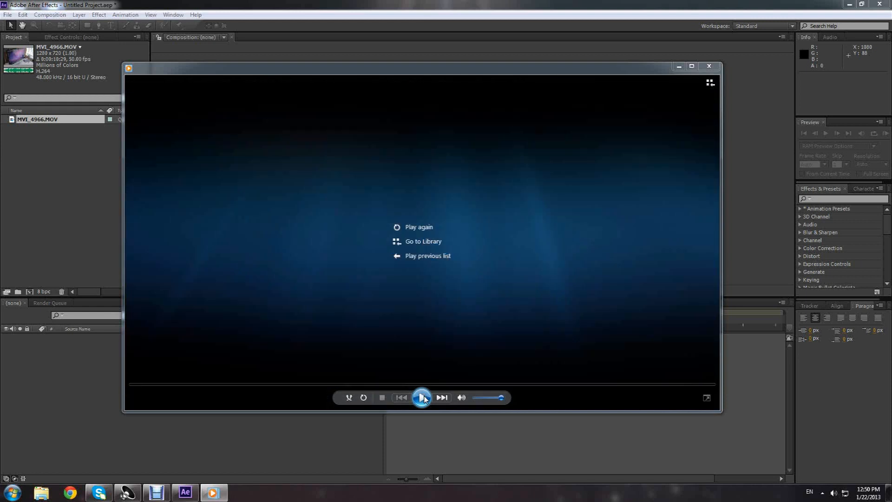
Close the media player window and return to the After Effects project
left_click(710, 67)
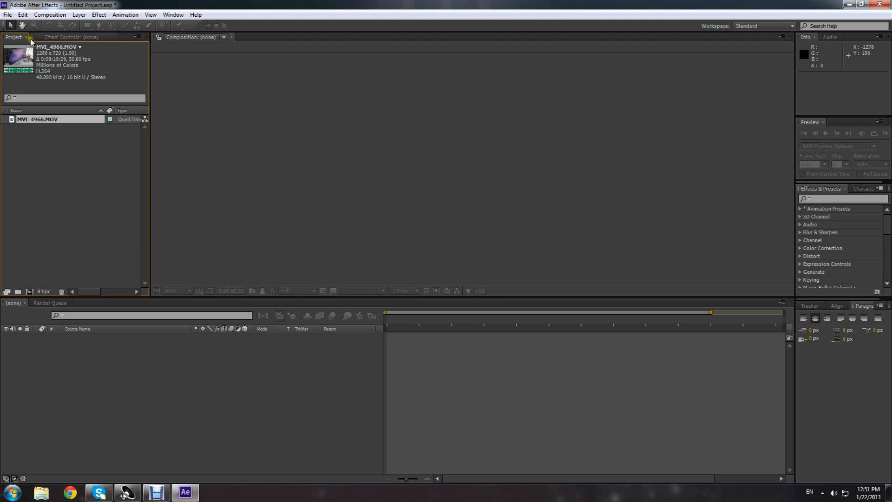
left_click(9, 16)
mouse_move(37, 134)
left_click(345, 64)
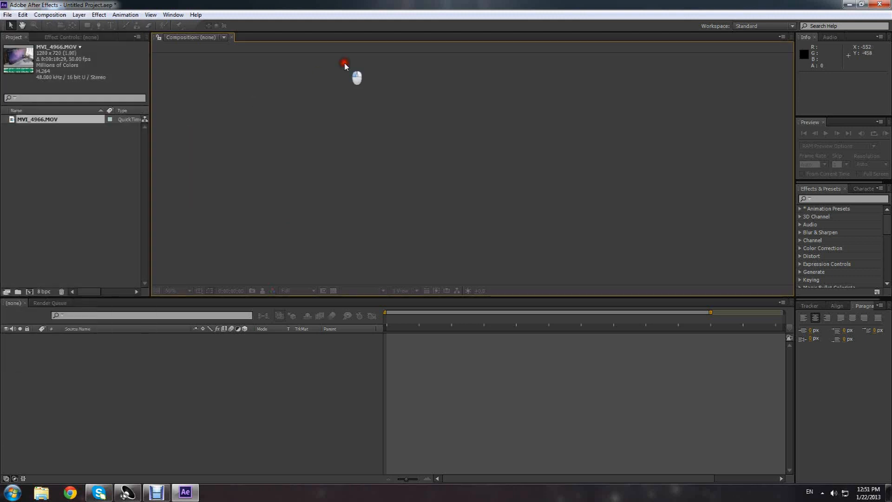
Create a new composition from the MVI_4966.MOV footage
left_click(34, 121)
left_click_drag(36, 122, 28, 293)
left_click(472, 158)
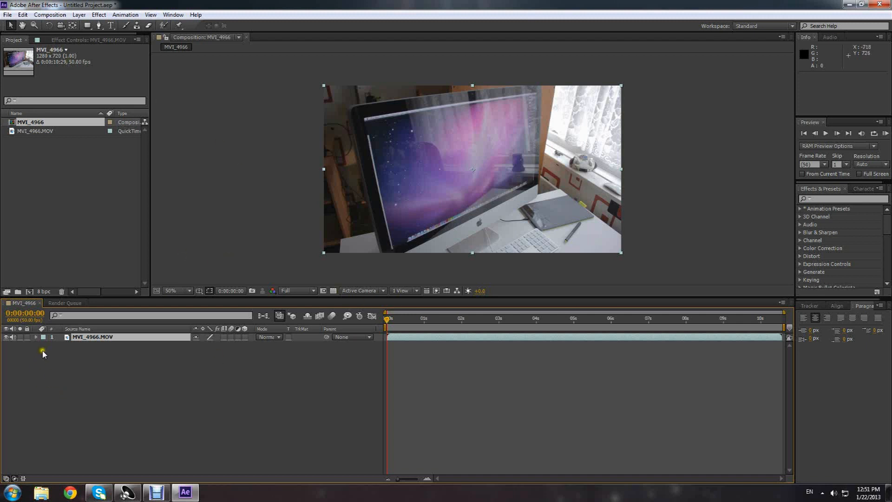
Find the 3D Camera Tracker effect and apply it to the MVI_4966.MOV layer to start analysing the footage
left_click(75, 339)
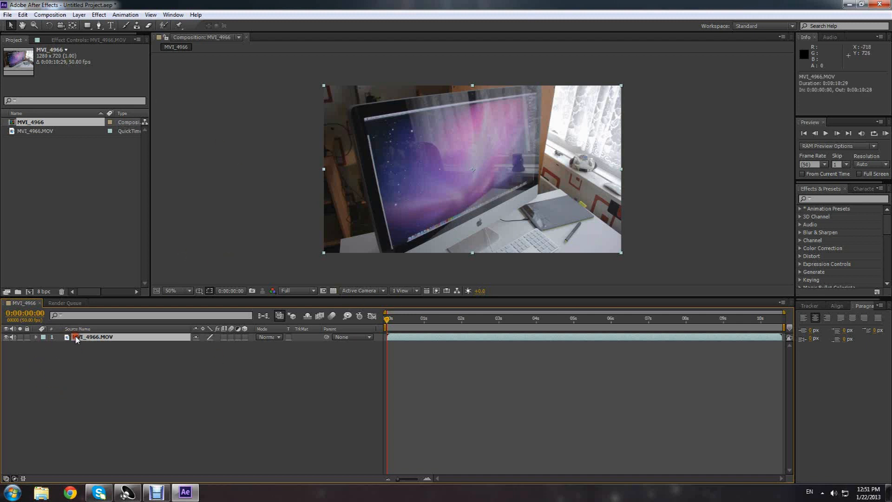
left_click(835, 199)
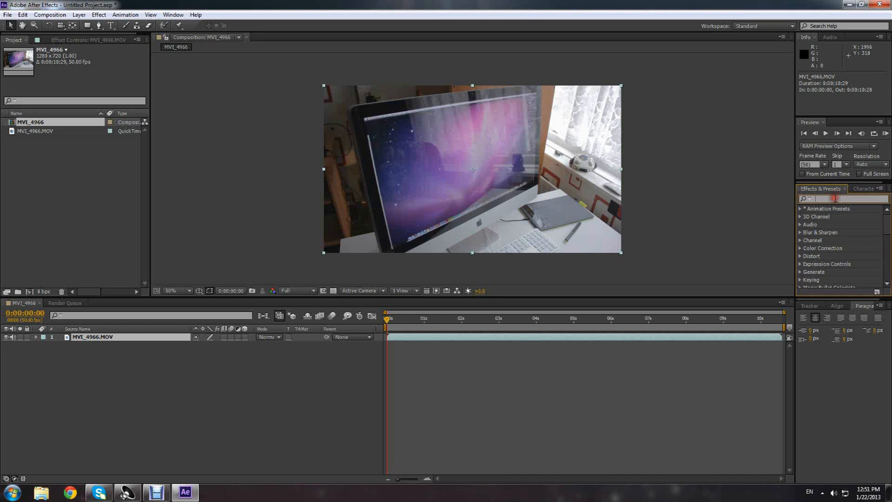
type("came")
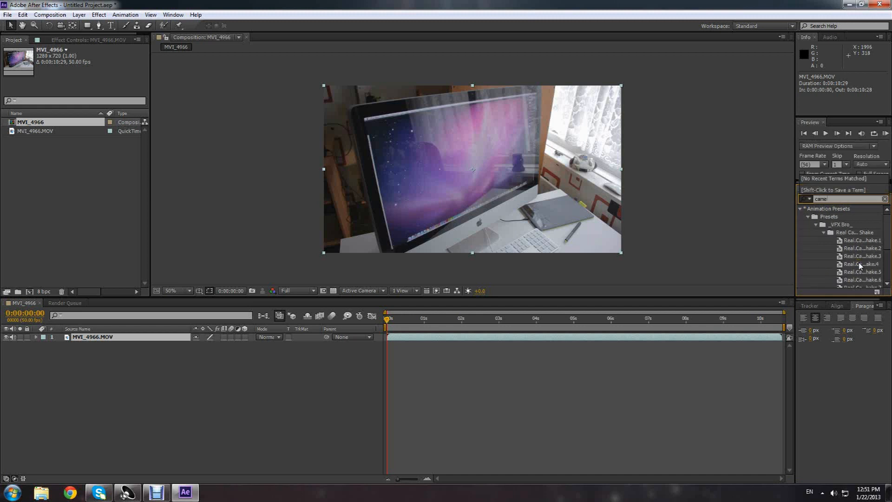
key("BackSpace")
key("BackSpace")
key("BackSpace")
type("3d")
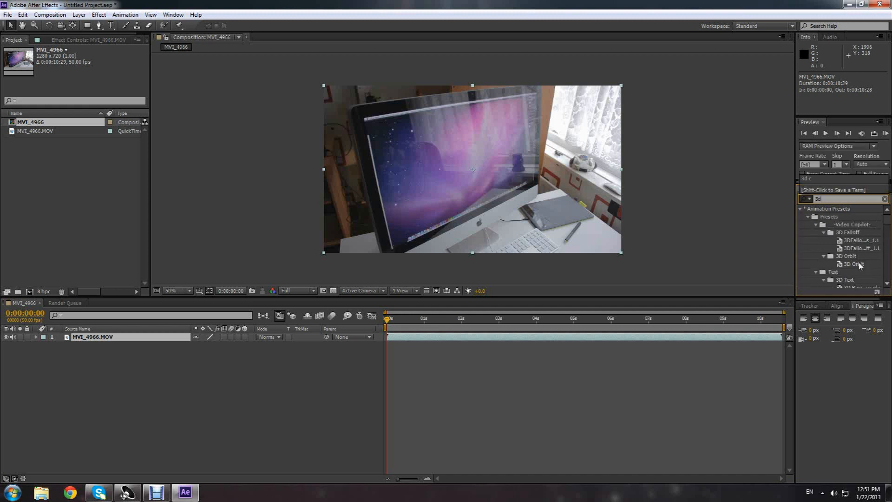
type(" ca")
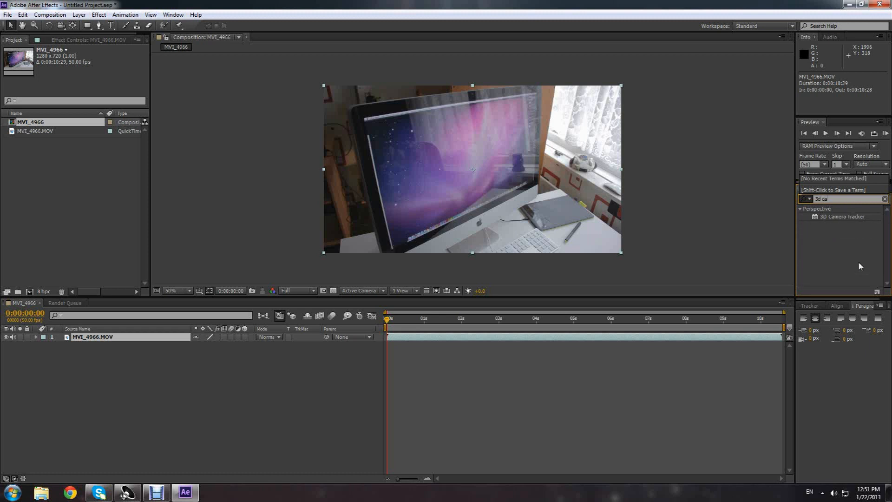
left_click(839, 216)
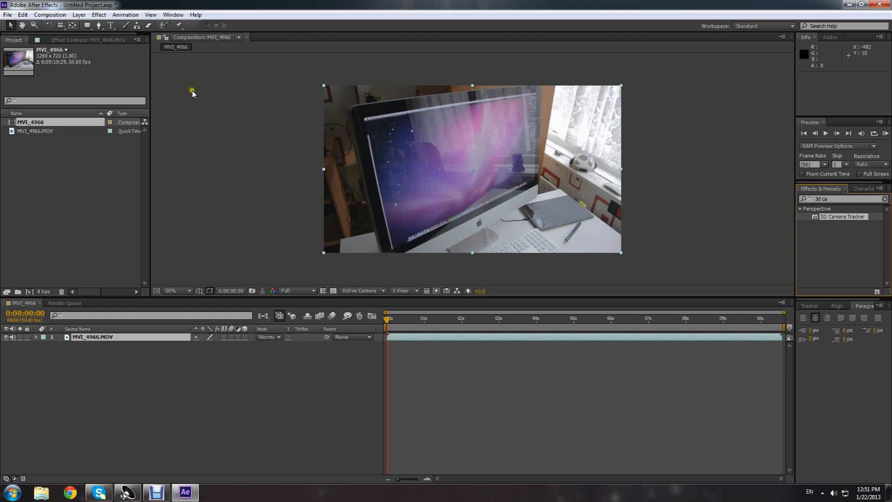
left_click_drag(840, 219, 90, 337)
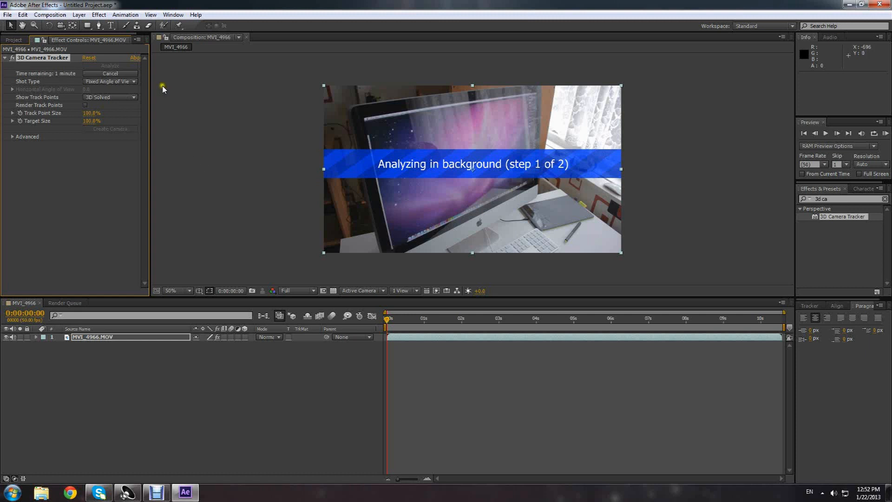
left_click(79, 14)
left_click(80, 15)
left_click(79, 15)
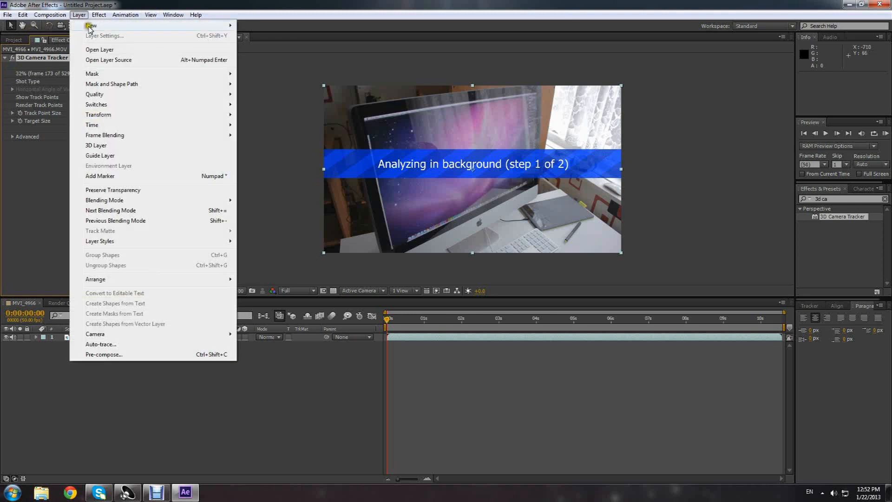
left_click(89, 26)
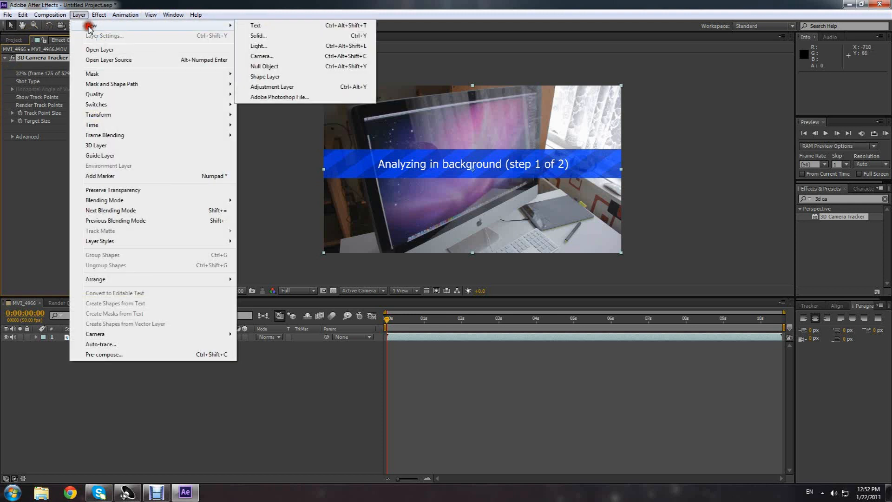
left_click(290, 27)
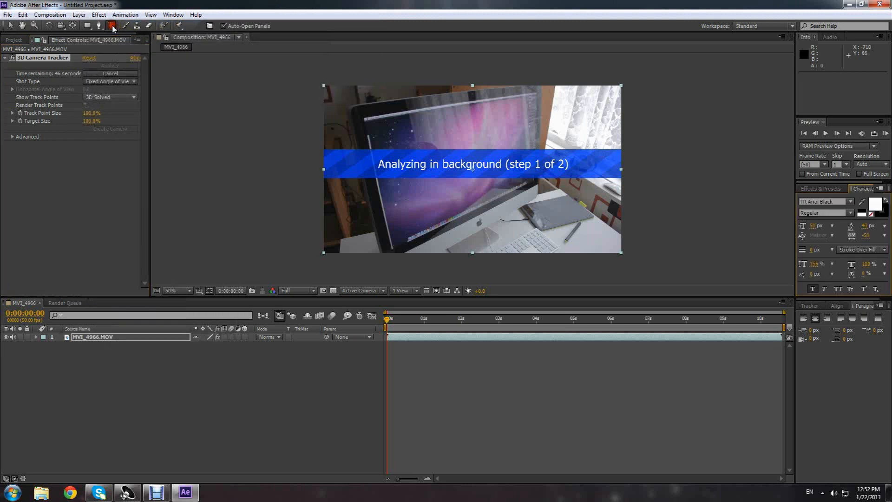
left_click(79, 14)
mouse_move(93, 25)
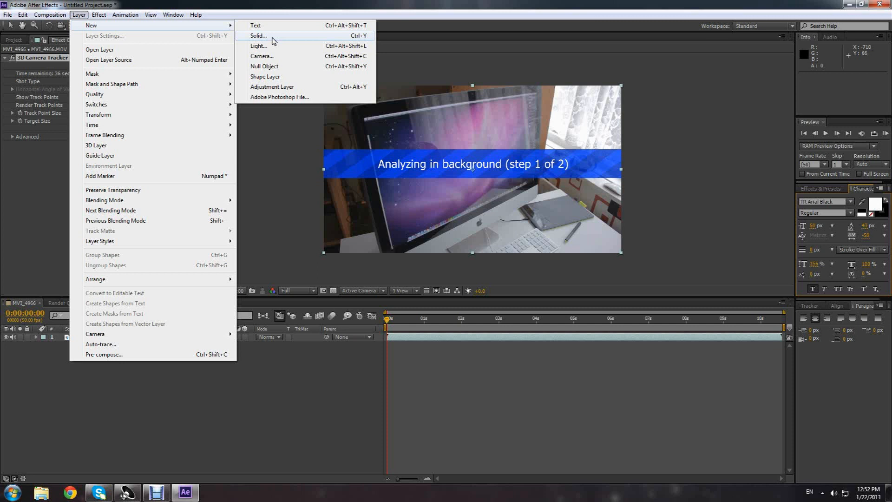
left_click(272, 48)
left_click(291, 61)
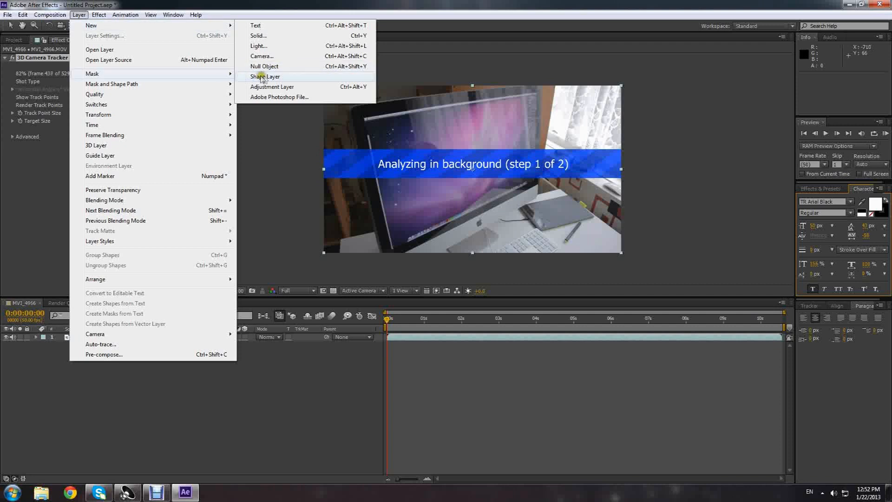
mouse_move(215, 25)
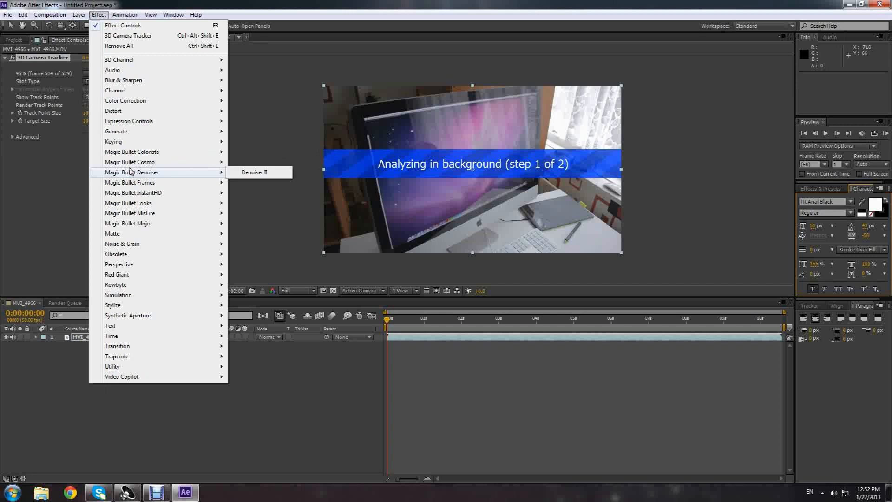
left_click(208, 4)
left_click(106, 15)
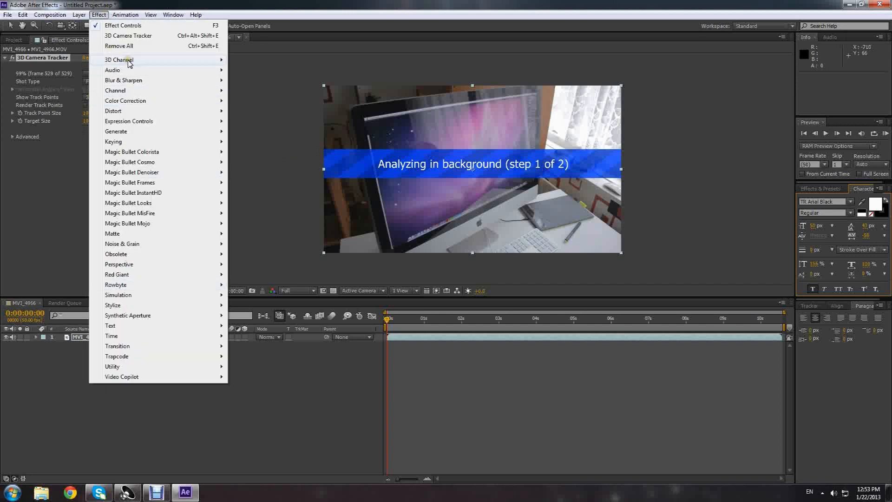
mouse_move(129, 64)
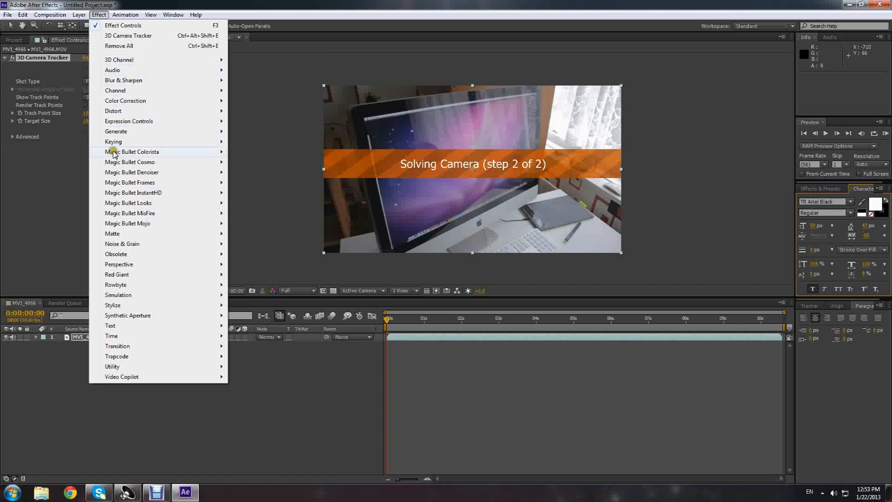
mouse_move(117, 152)
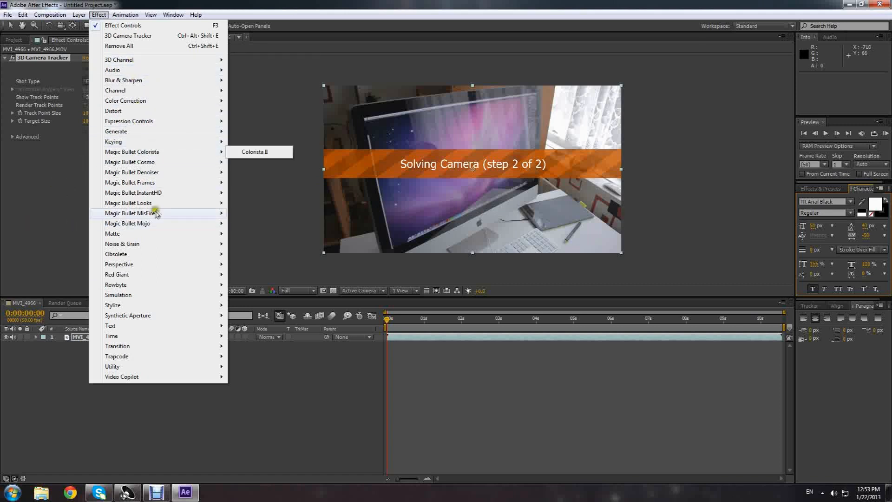
mouse_move(135, 380)
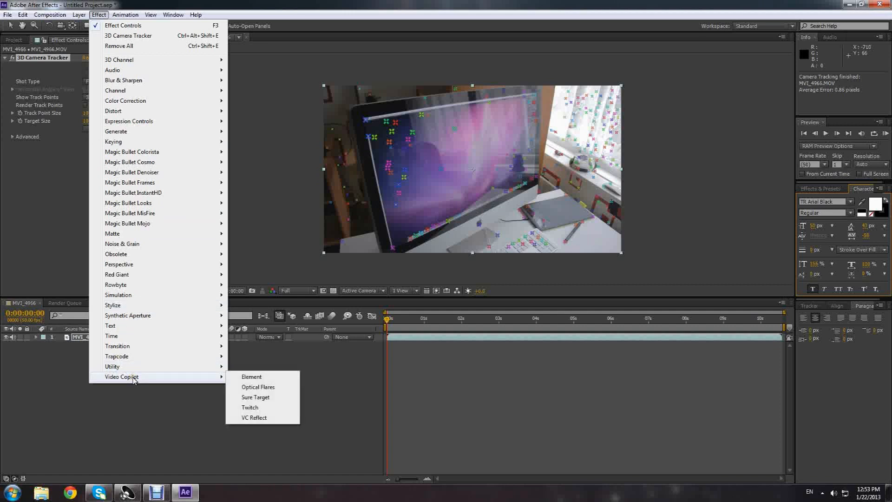
left_click(304, 2)
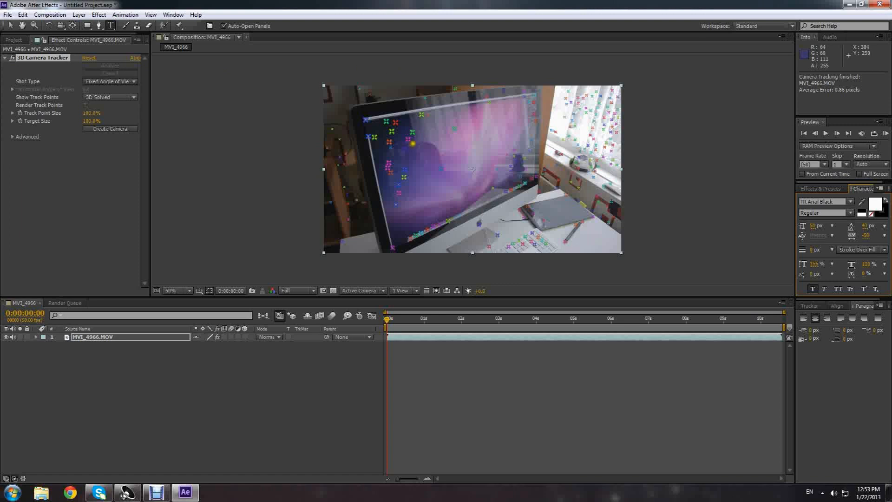
left_click(18, 27)
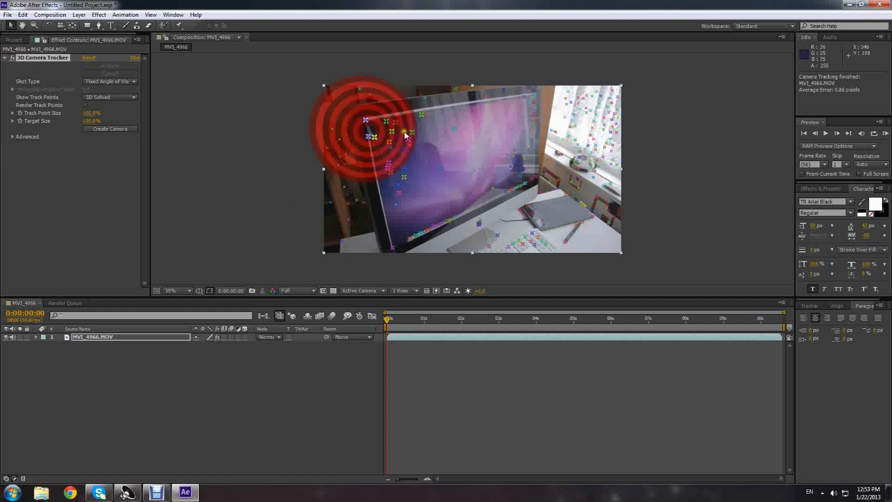
Display the 3D Camera Tracker's track points on the footage and move the current time to 0:00:04:09
left_click_drag(396, 319, 358, 320)
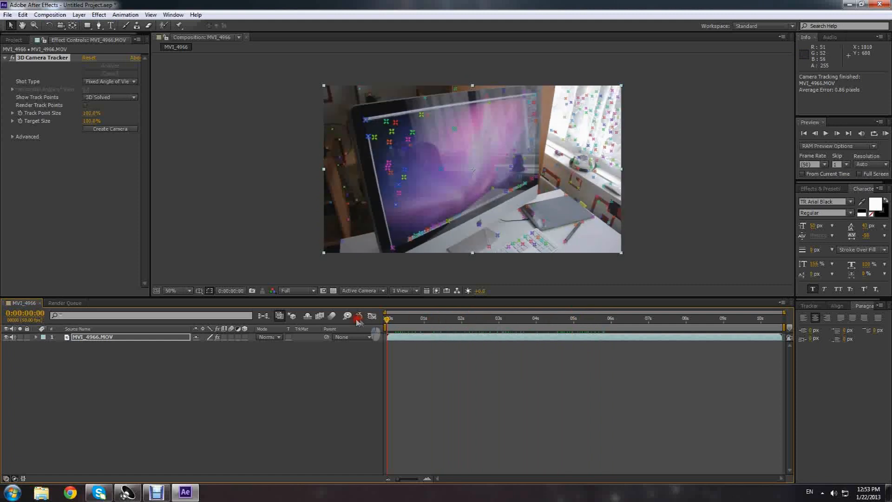
left_click(110, 338)
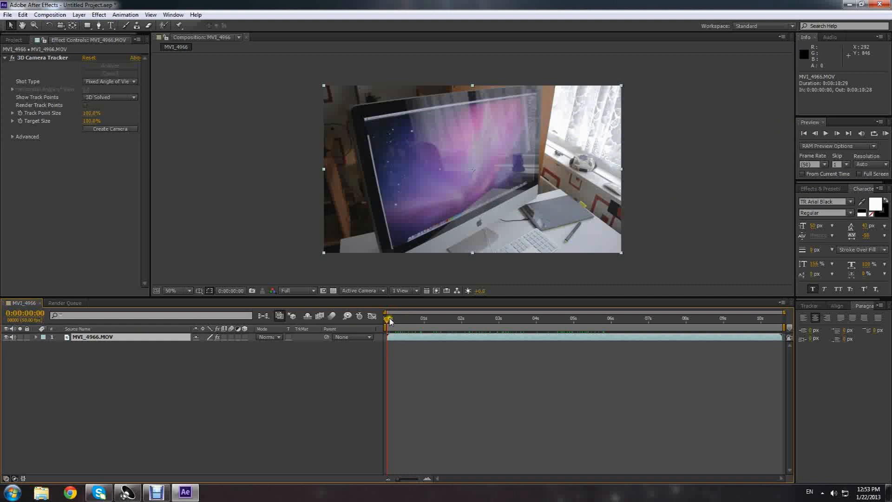
left_click_drag(390, 320, 280, 317)
left_click(42, 58)
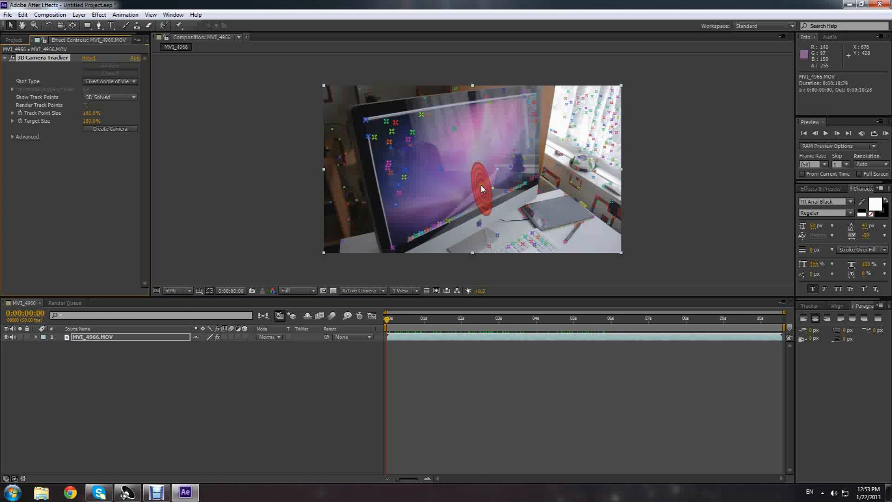
key("space")
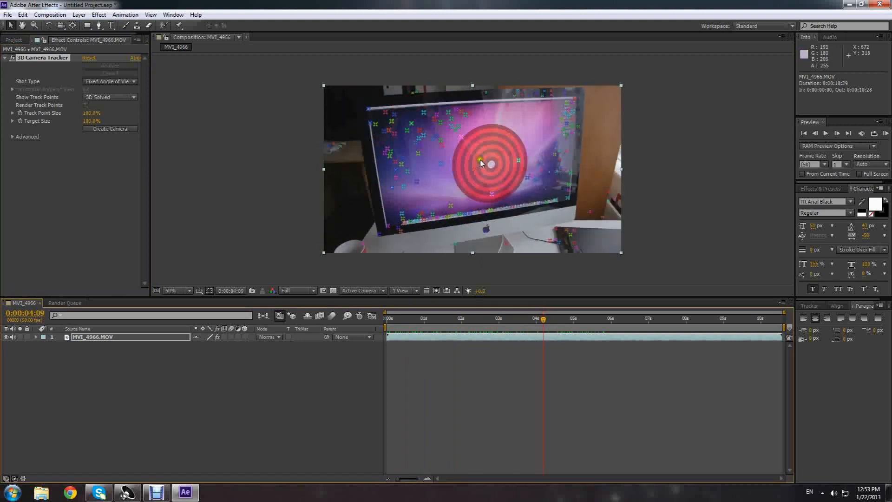
Select the three track points around the middle of the iMac's screen and create a solid and camera from them
left_click(490, 166)
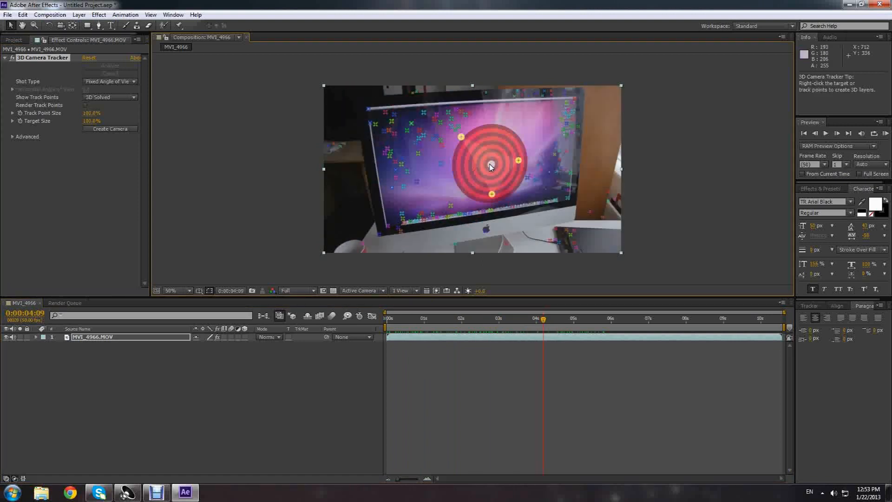
right_click(491, 168)
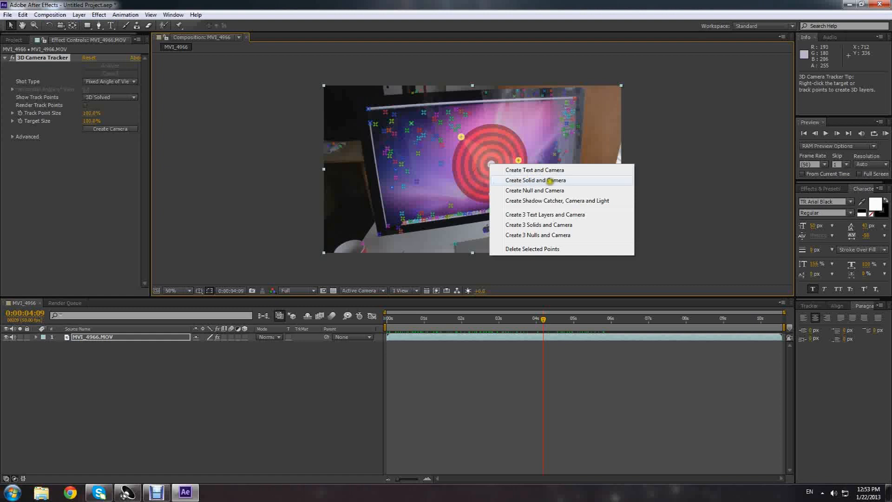
left_click(535, 179)
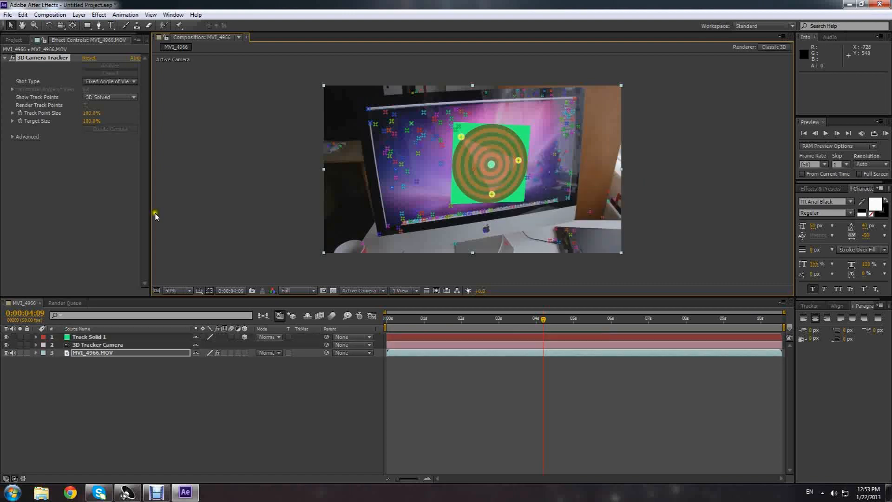
Pre-compose the Track Solid 1 layer as "nogoon fon", leaving all attributes in MVI_4966
left_click(80, 337)
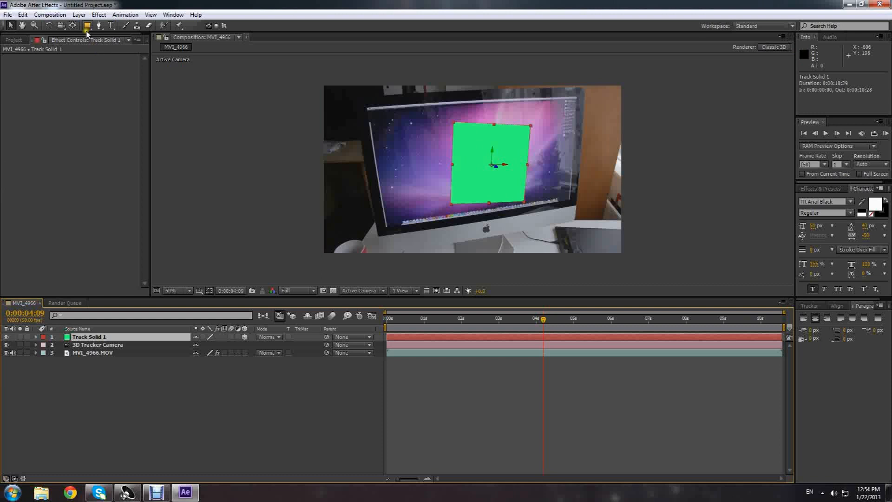
left_click(79, 15)
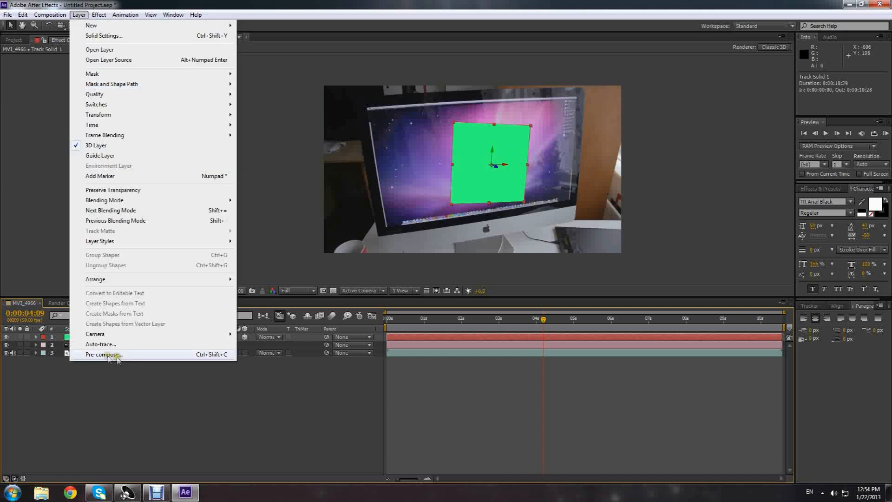
left_click(112, 354)
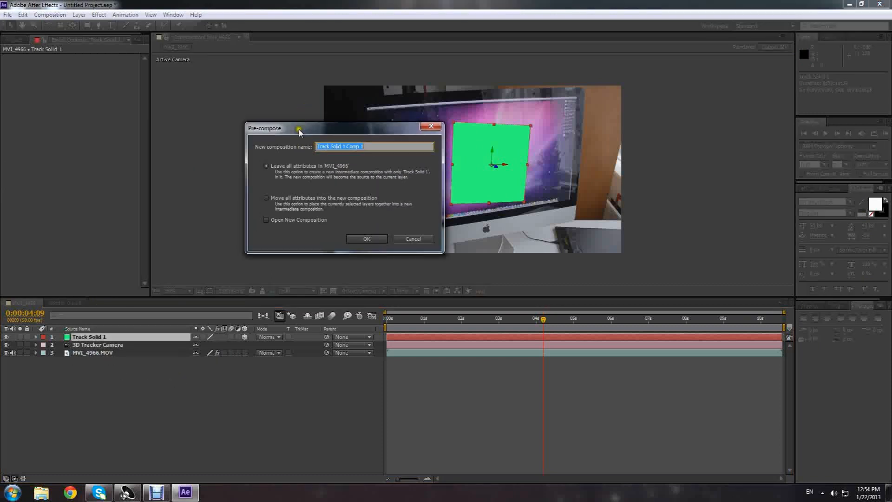
left_click_drag(252, 121, 261, 141)
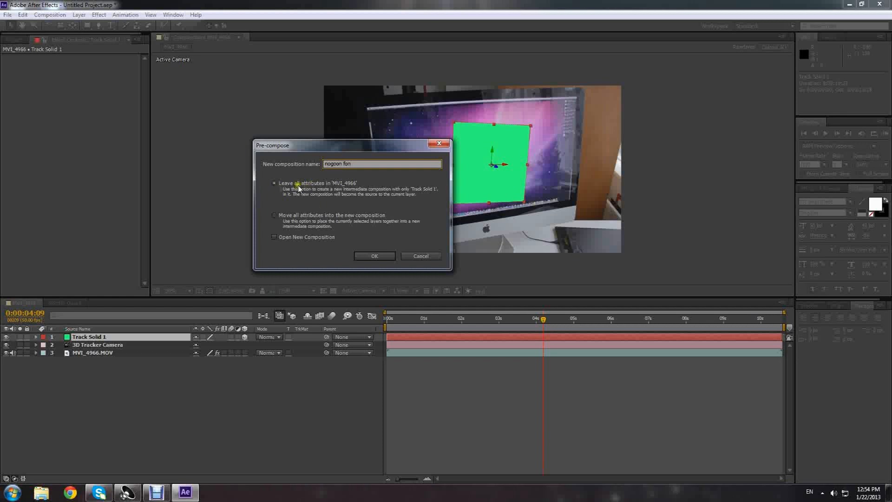
left_click(374, 256)
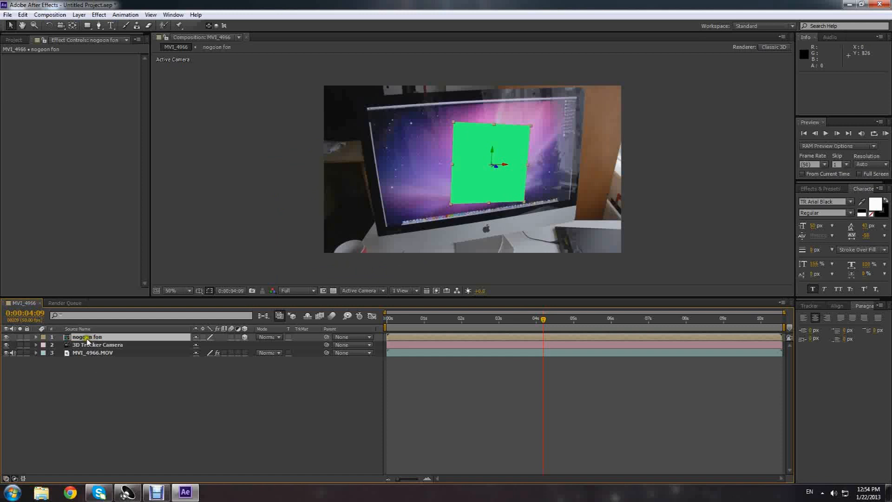
Open the nogoon fon composition for editing and close the Render Queue
double_click(89, 338)
left_click(70, 303)
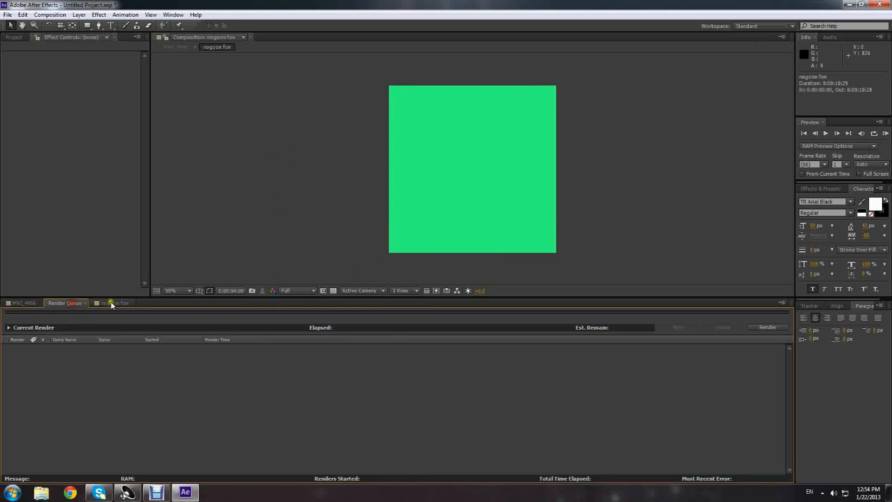
left_click(85, 303)
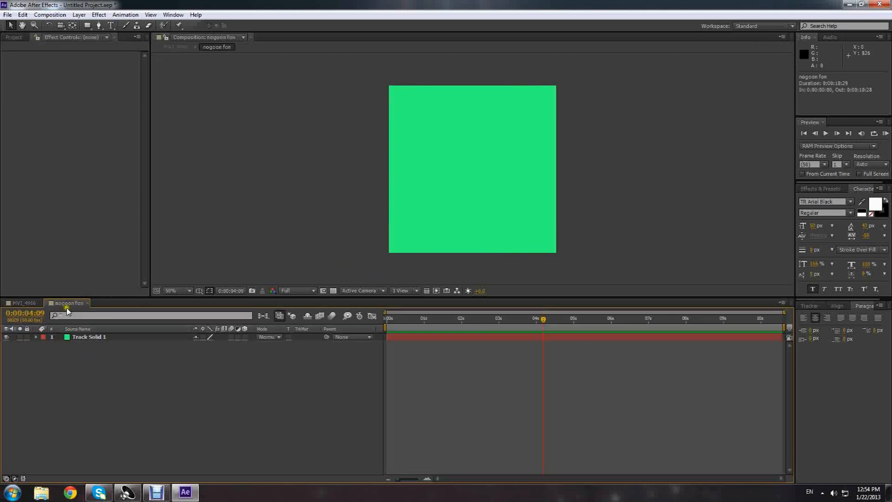
left_click(22, 304)
left_click(69, 303)
Change the nogoon fon composition's settings to the HDV/HDTV 720 29.97 preset
left_click(93, 336)
left_click(78, 15)
mouse_move(50, 15)
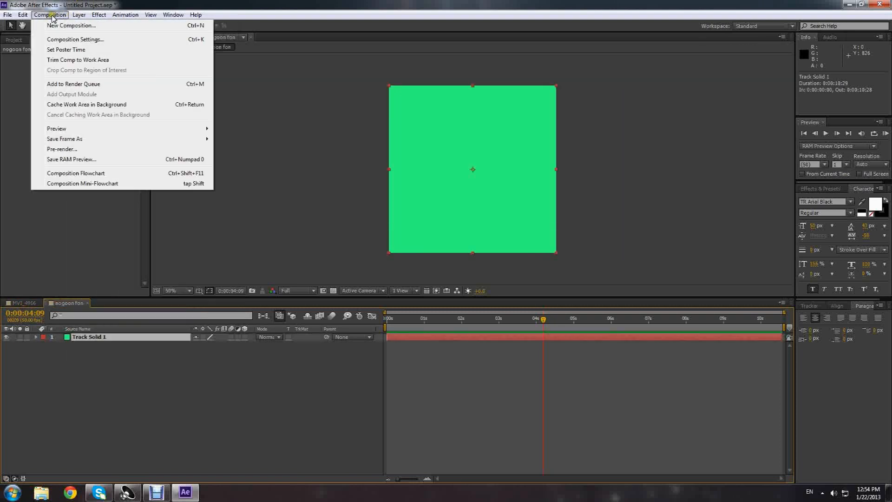
left_click(71, 40)
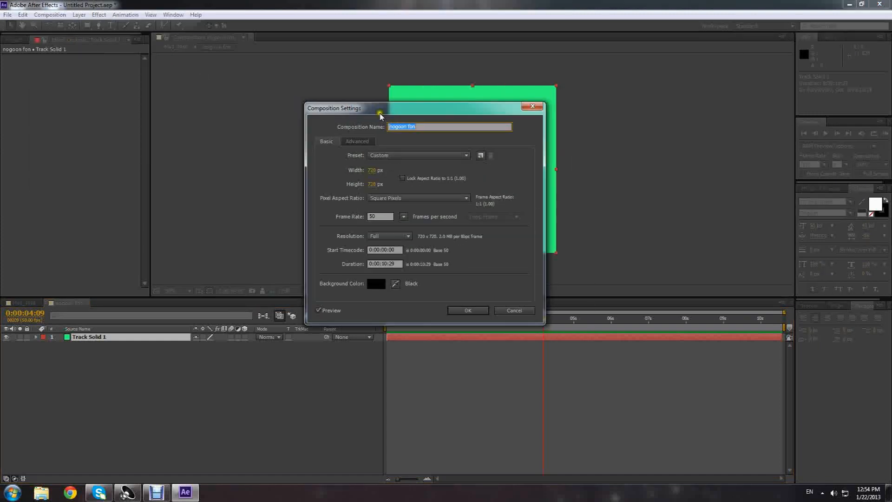
left_click(346, 152)
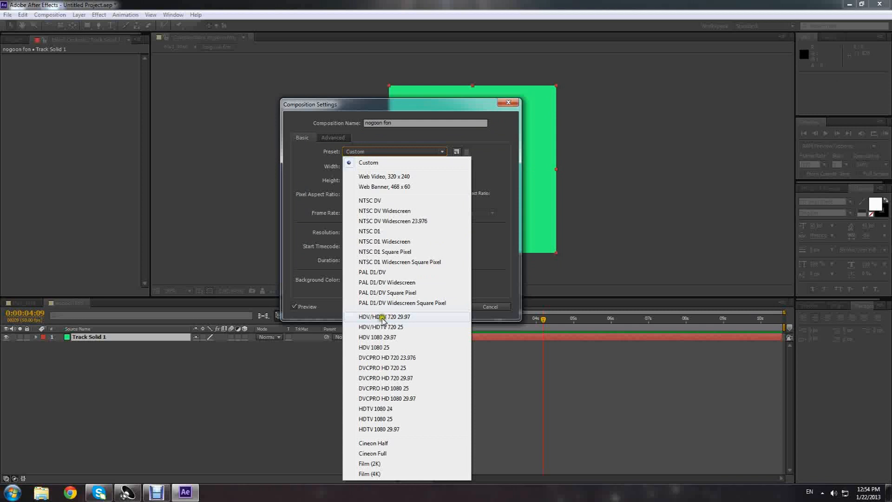
left_click(394, 318)
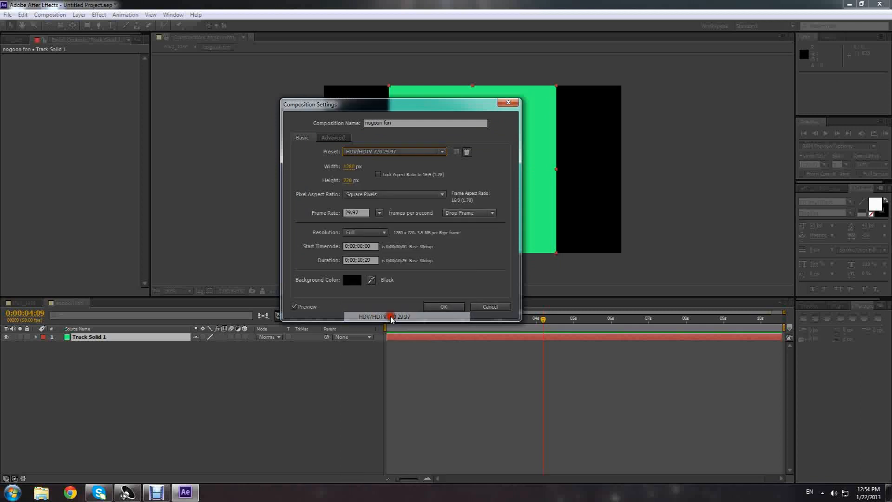
left_click(442, 307)
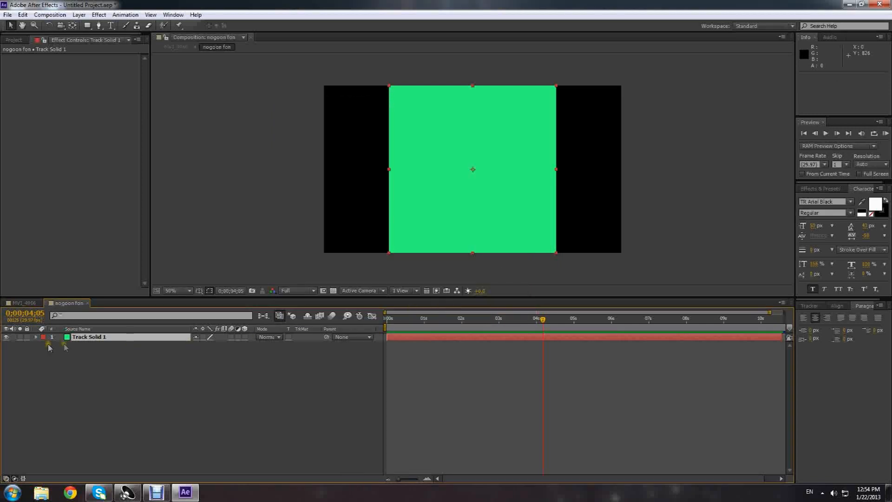
Stretch Track Solid 1 horizontally and fit it to the full nogoon fon composition frame
left_click(821, 188)
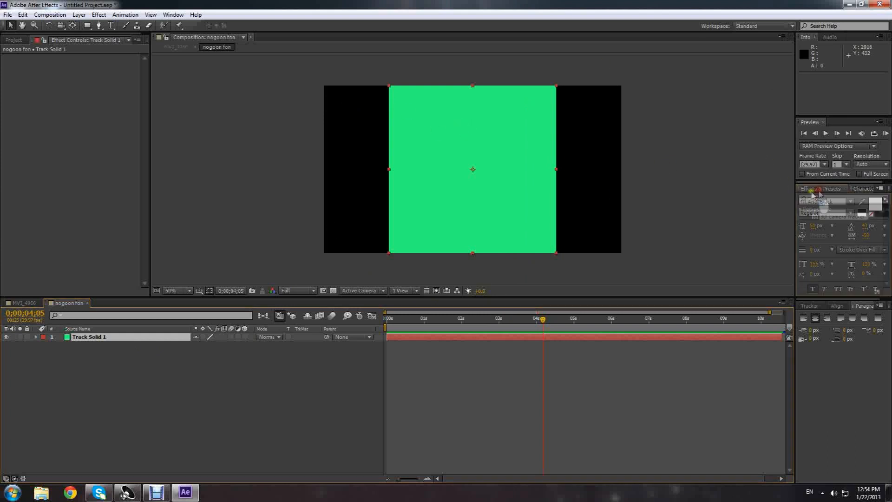
left_click(863, 188)
left_click(362, 167)
left_click(446, 179)
left_click_drag(393, 171, 325, 170)
right_click(325, 171)
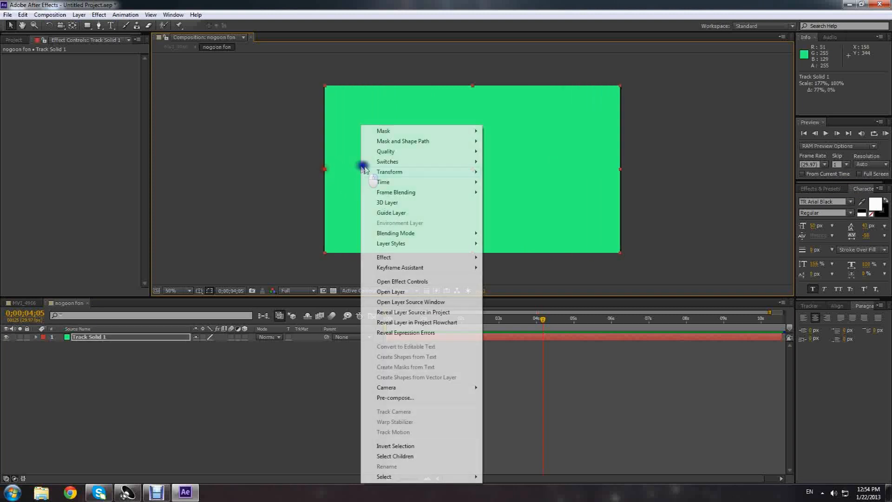
mouse_move(386, 173)
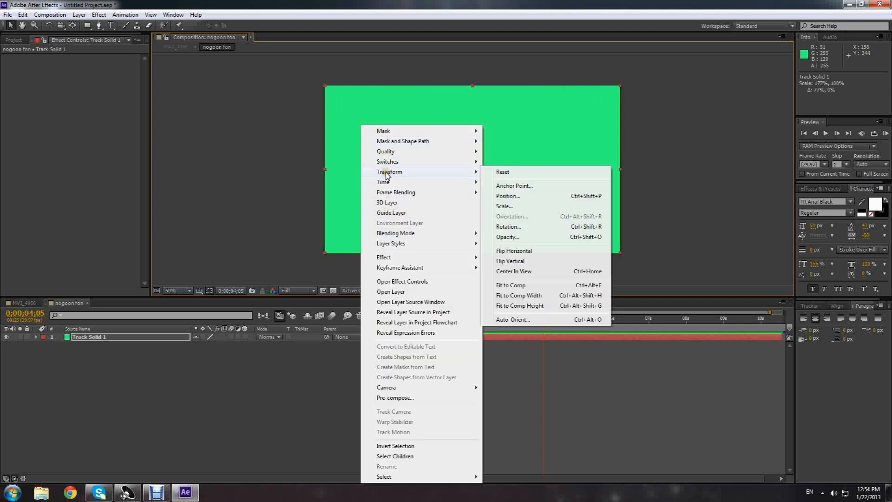
left_click(526, 285)
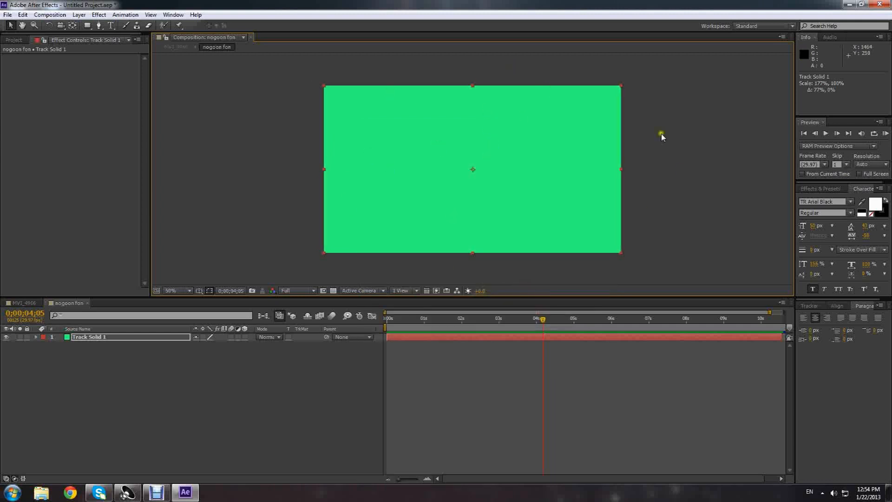
Find the Corner Pin effect and apply it to Track Solid 1
left_click(824, 188)
left_click(829, 199)
type("corner")
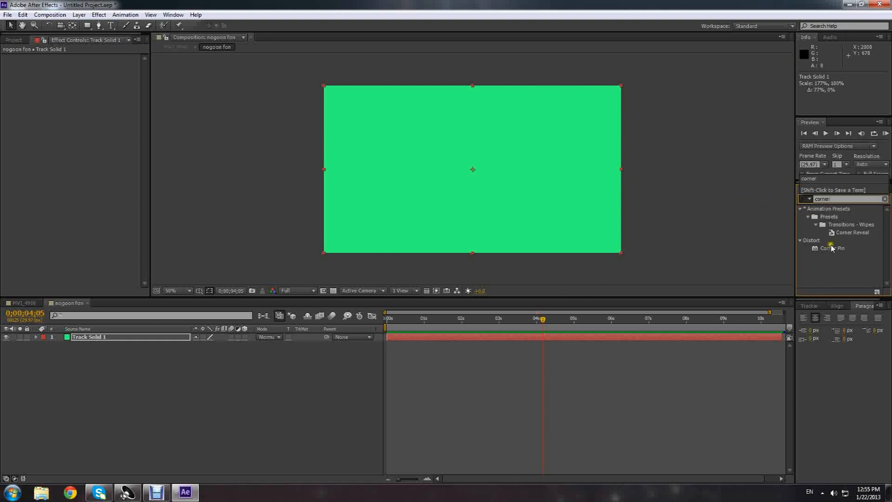
left_click_drag(832, 248, 460, 197)
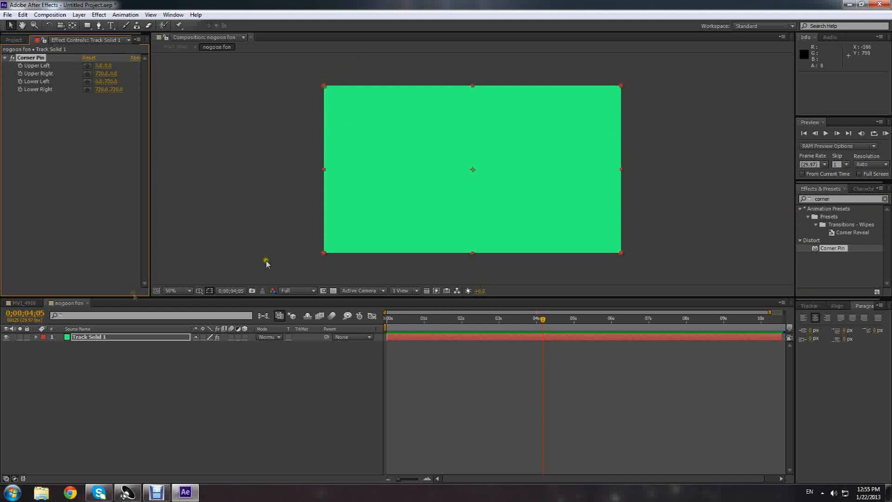
In MVI_4966, rotate the nogoon fon layer by about -6.3° around Z to match the iMac screen's tilt
left_click(21, 303)
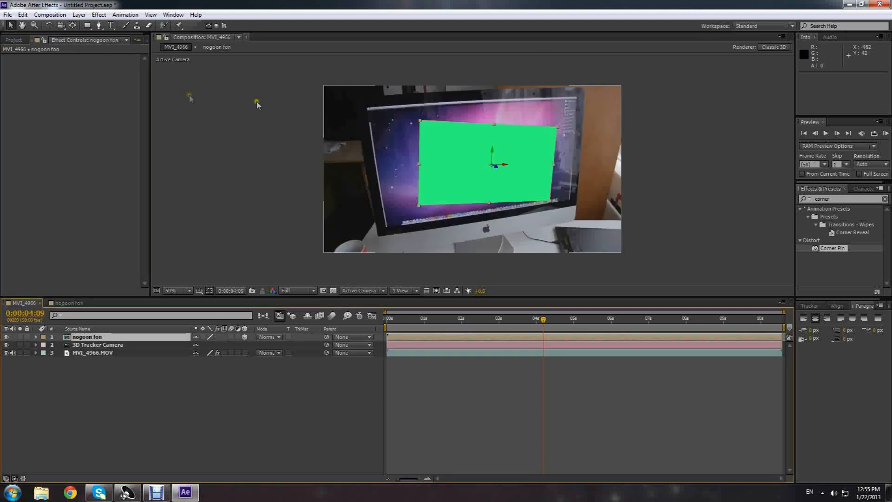
left_click(49, 26)
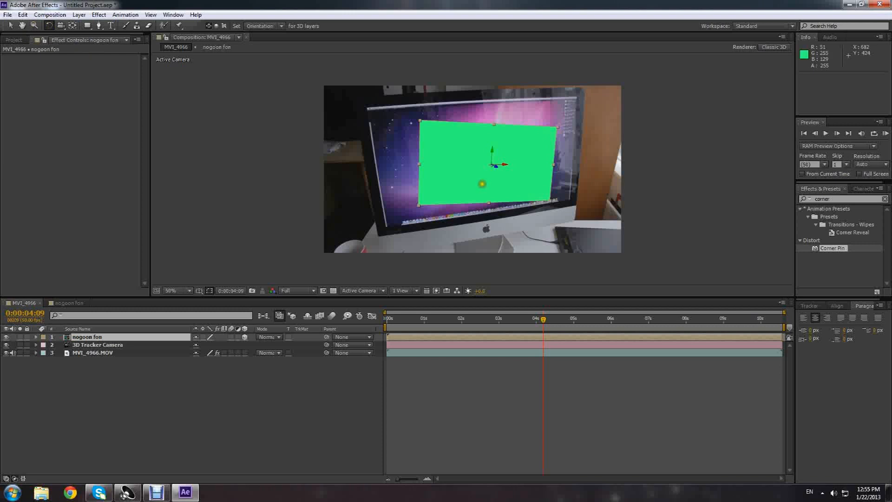
left_click_drag(494, 167, 492, 168)
left_click(12, 27)
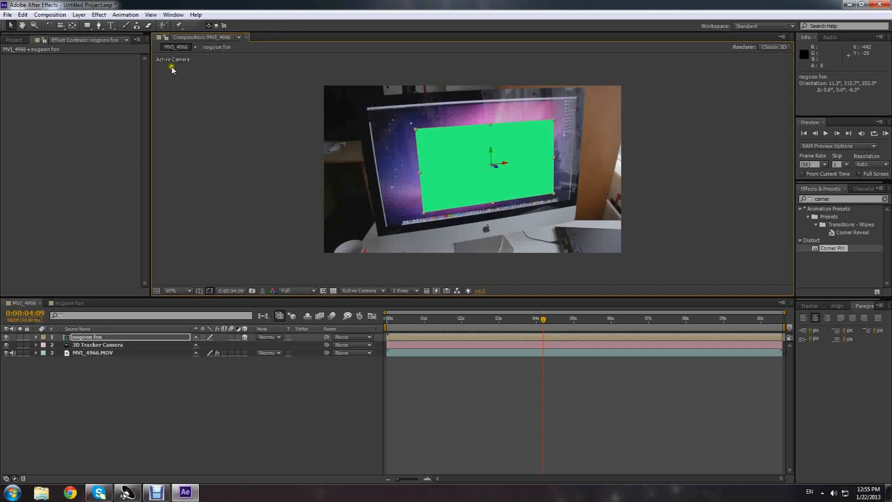
Scale the nogoon fon layer to about 149% by 144% and reposition it over the iMac's screen, checking it at other times
left_click_drag(490, 126, 489, 100)
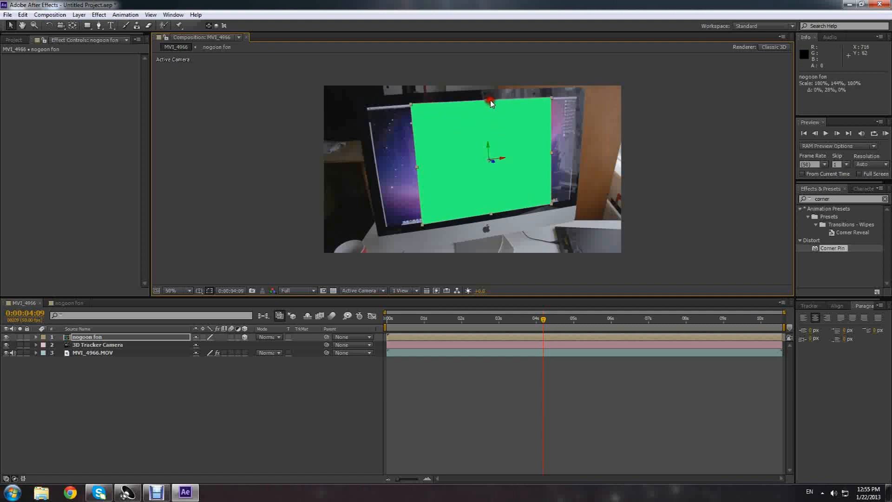
left_click_drag(417, 168, 378, 174)
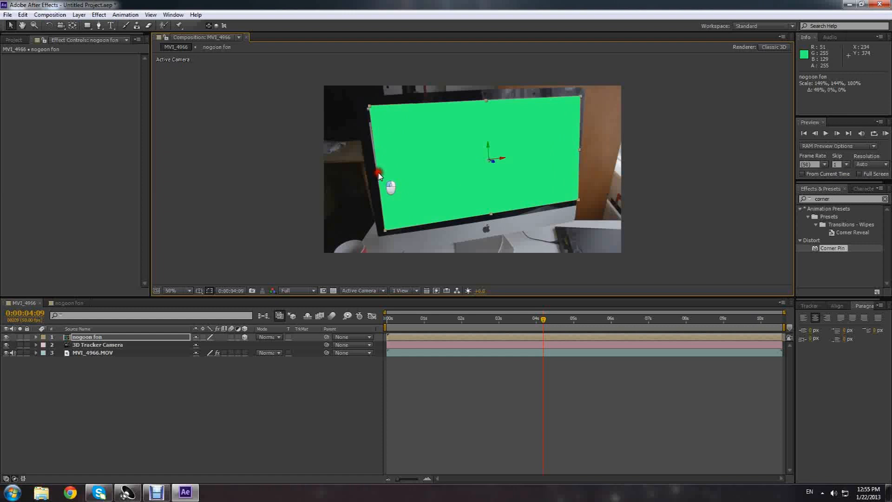
left_click_drag(424, 318, 386, 318)
left_click_drag(385, 190, 381, 190)
left_click_drag(387, 319, 561, 309)
left_click_drag(534, 148, 539, 148)
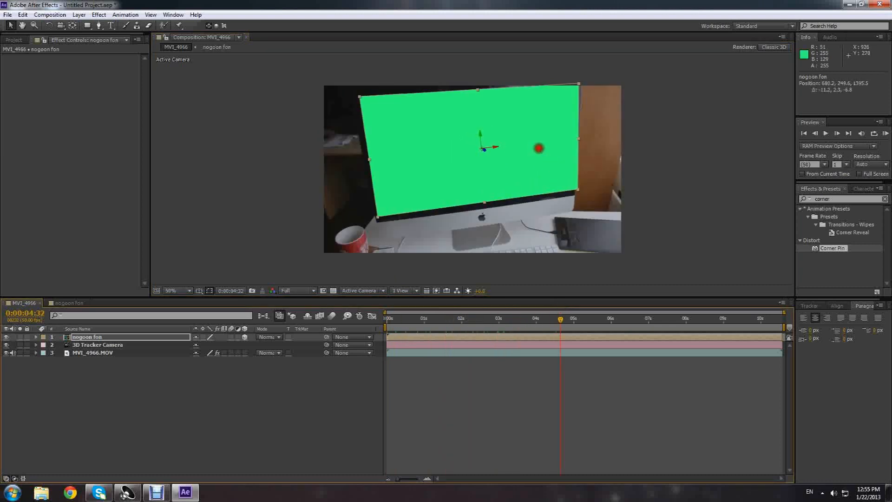
In nogoon fon, pull Track Solid 1's upper-right corner pin down and its lower-right pin up to about 720, 694
left_click(69, 303)
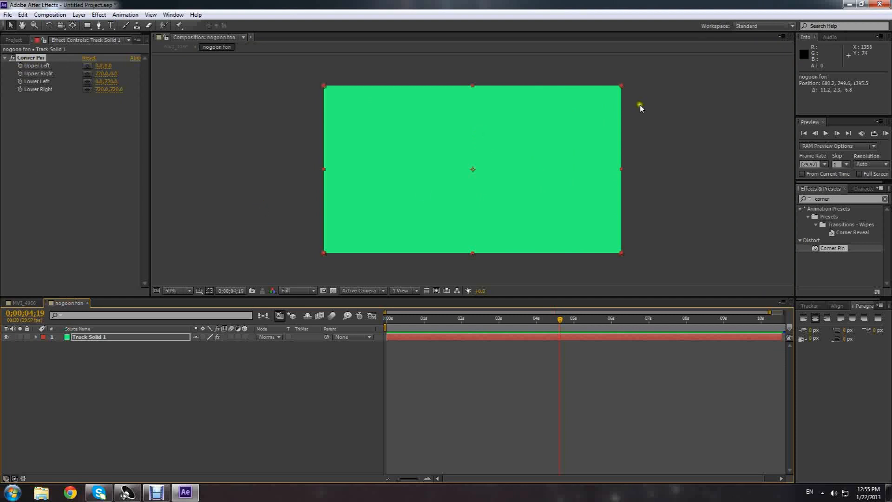
left_click_drag(622, 85, 621, 94)
left_click_drag(621, 253, 622, 247)
left_click(24, 303)
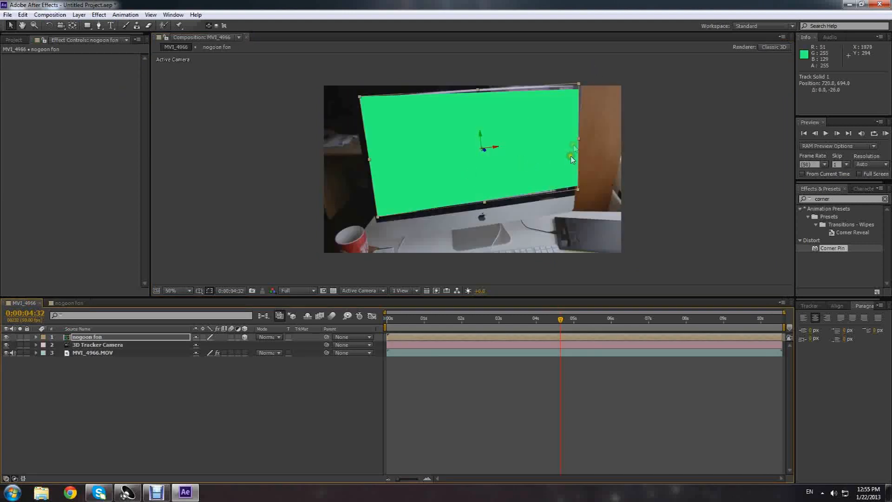
Refine the nogoon fon layer in MVI_4966 to about 150% width and height, shifting it slightly to fit the iMac's screen
left_click_drag(578, 141, 576, 142)
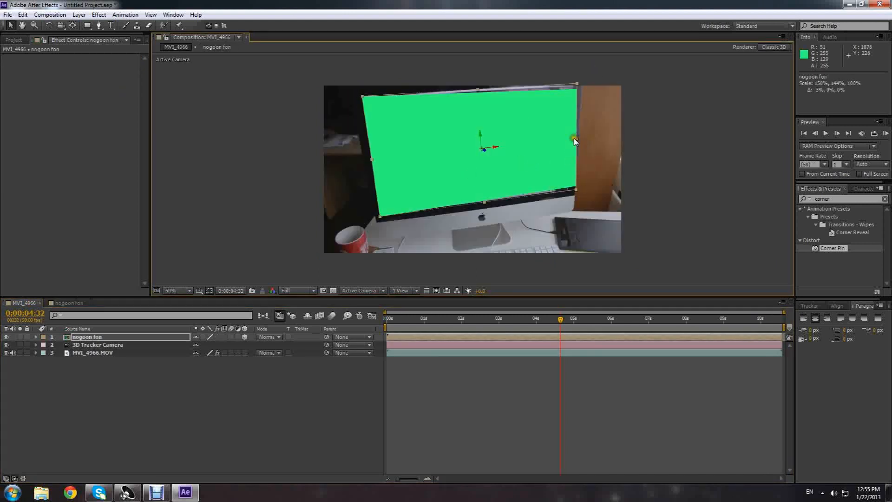
left_click_drag(541, 132, 539, 131)
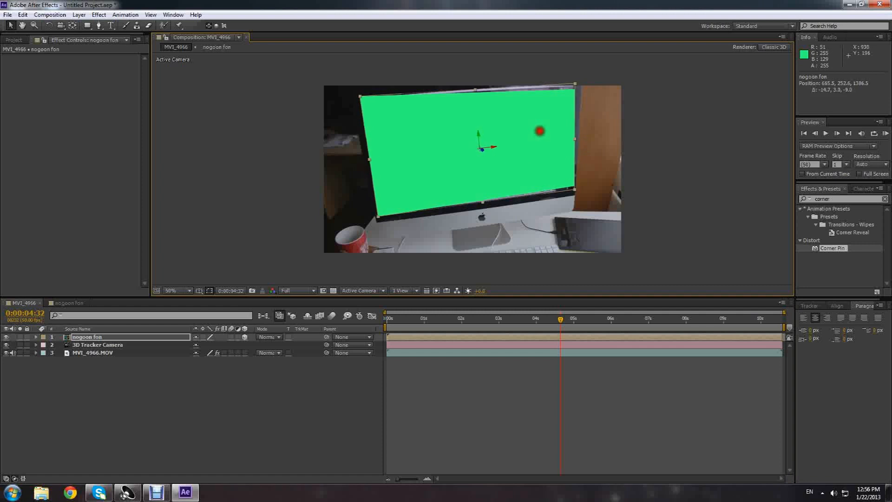
left_click(435, 320)
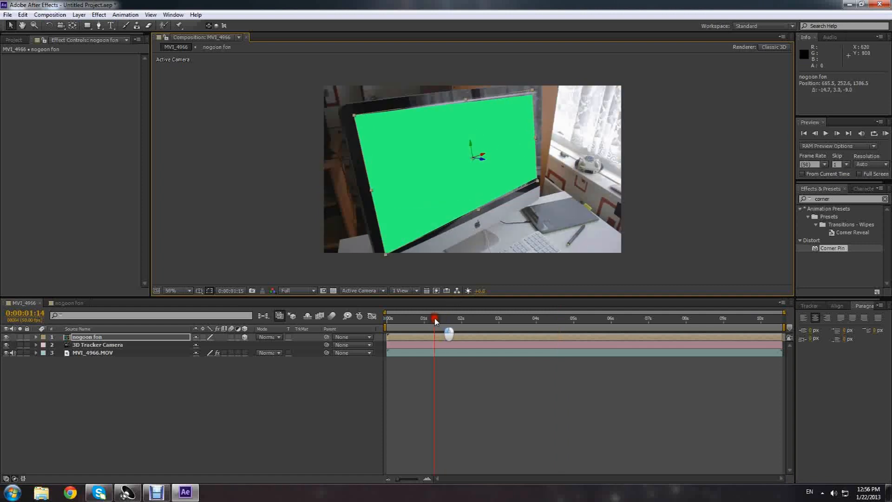
left_click_drag(466, 99, 466, 96)
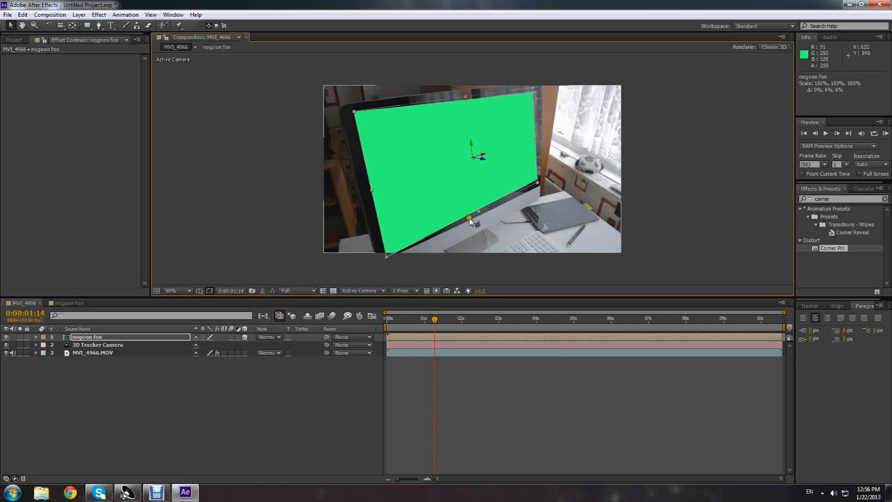
Check the fit around 0:00:04:15 and raise Track Solid 1's upper-right corner pin, setting the lower-right one to about 720, 696
left_click_drag(439, 320, 548, 320)
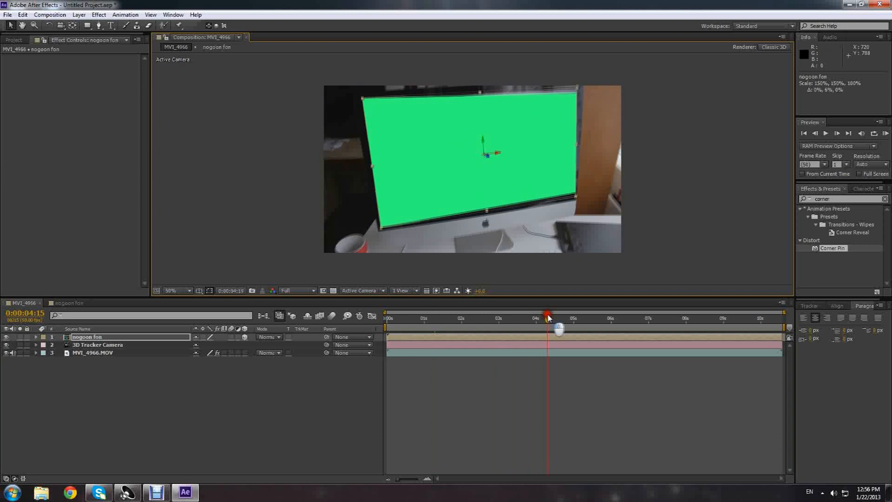
left_click(70, 302)
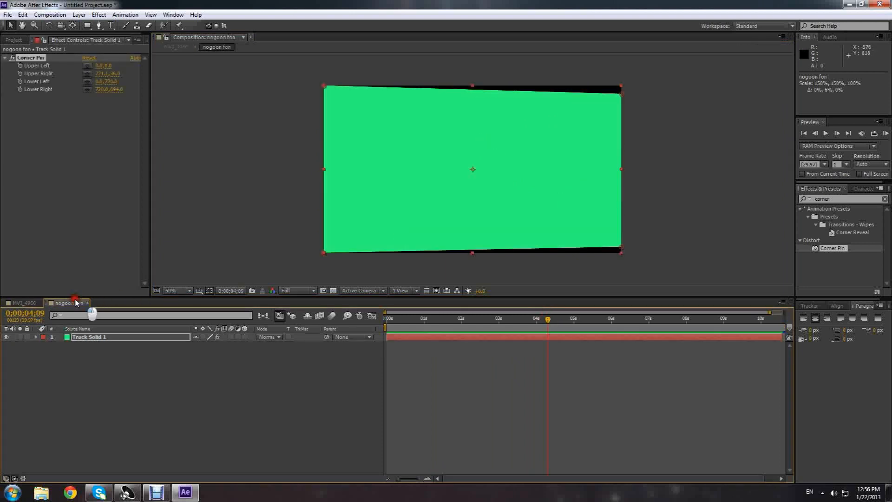
left_click_drag(623, 94, 623, 90)
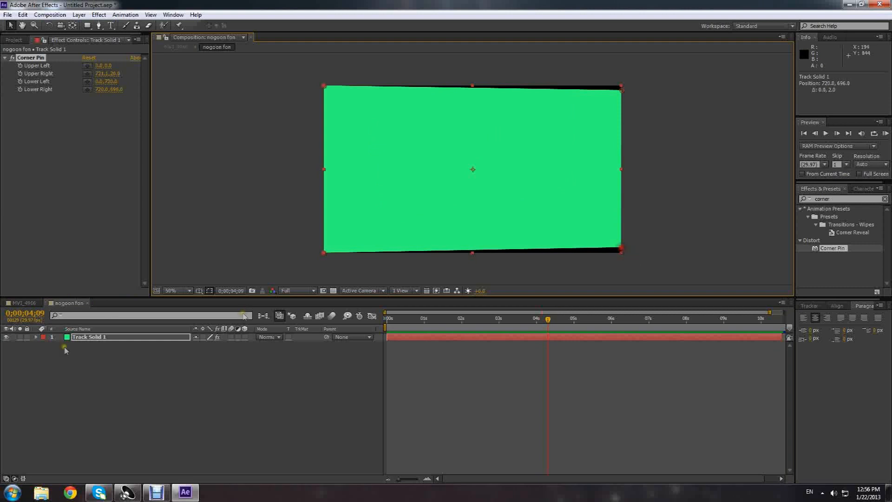
left_click(23, 303)
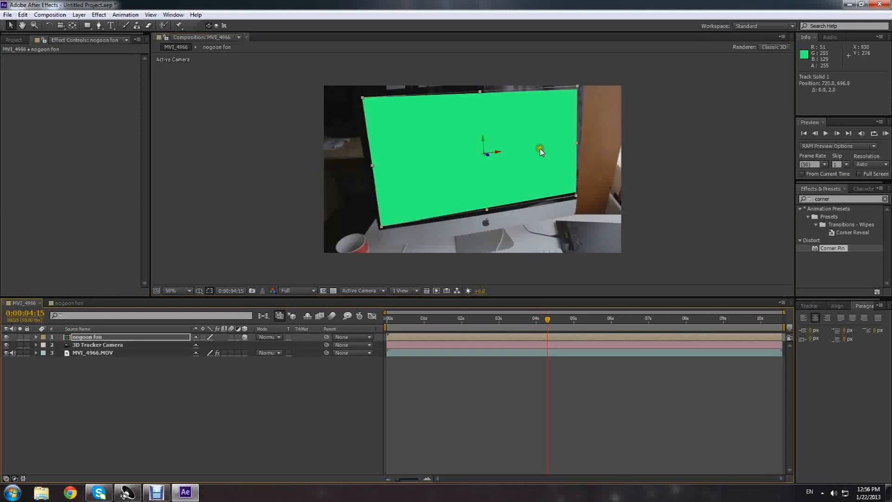
Check the fit at 0:00:04:25 and move Track Solid 1's lower-left corner pin inward to about 7.9, 720
mouse_move(546, 327)
left_mouse_down()
mouse_move(581, 328)
mouse_move(554, 328)
left_mouse_up()
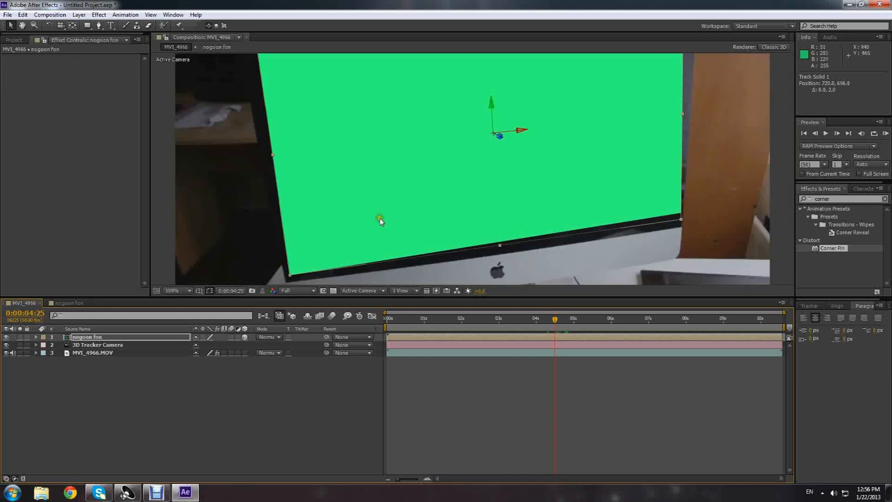
key("period")
key("comma")
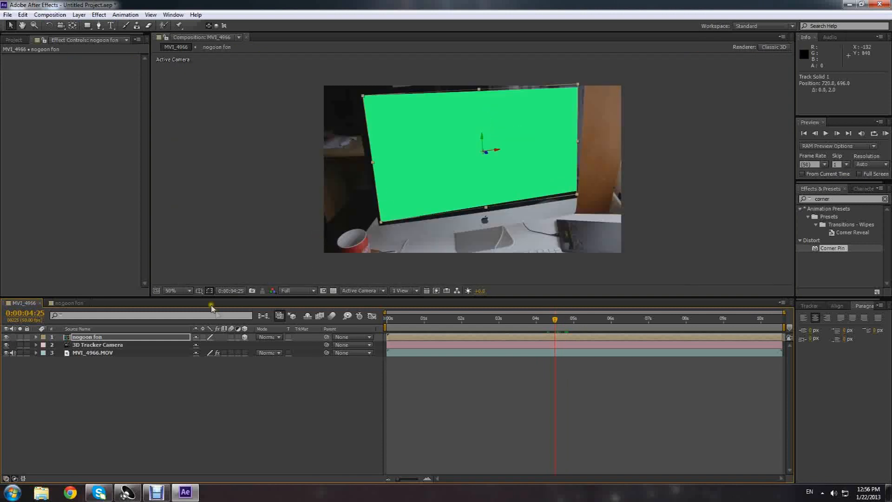
left_click(88, 303)
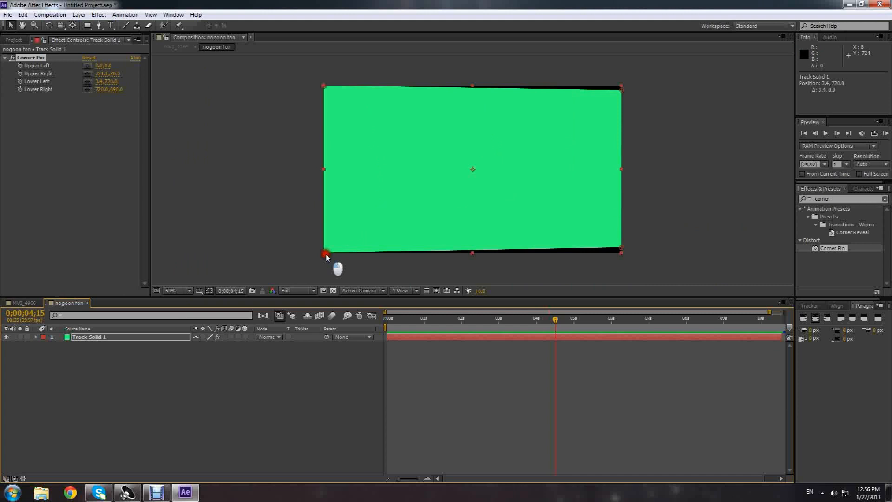
left_click(28, 303)
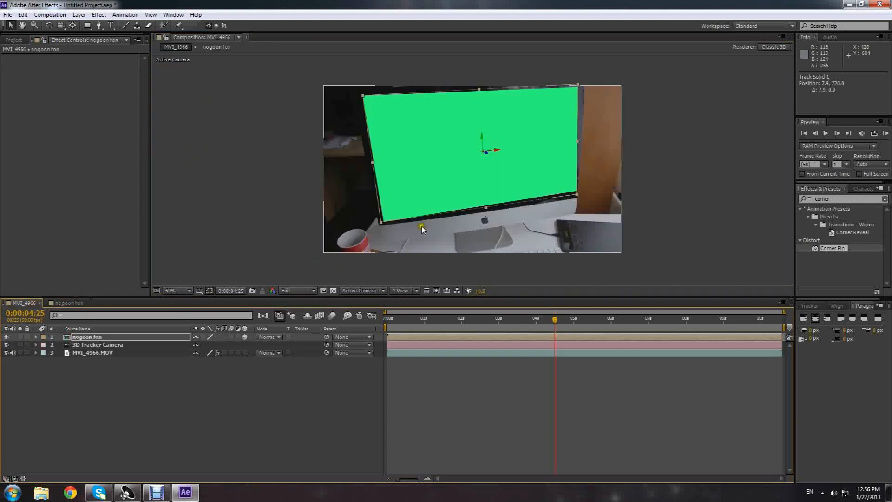
scroll(500, 147, "down", 1)
scroll(500, 147, "up", 1)
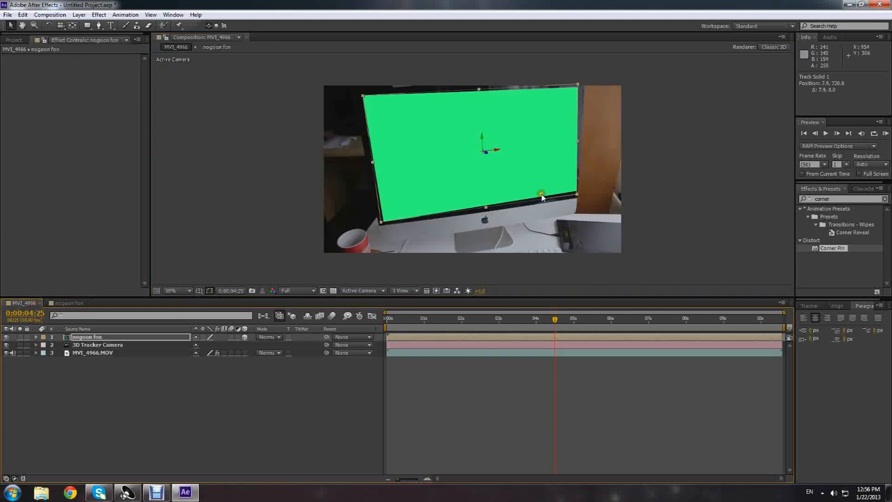
Check the fit just before 7 seconds and move Track Solid 1's lower-right corner pin in nogoon fon to about 712.1, 696
left_click_drag(555, 318, 644, 320)
left_click(69, 303)
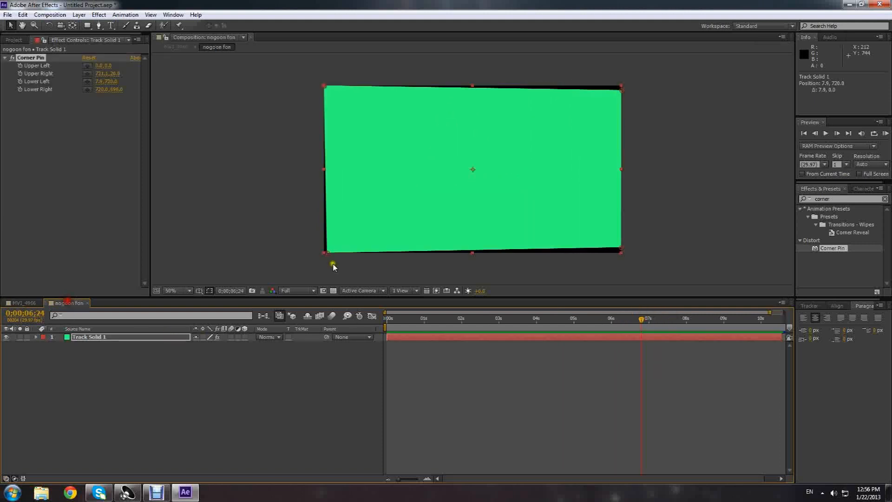
left_click_drag(622, 250, 623, 255)
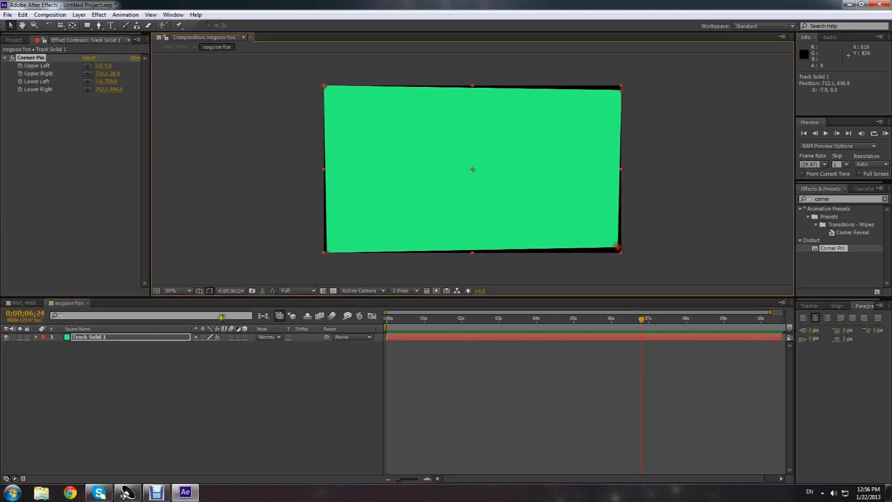
Check the fit at 0:00:00:00, move Track Solid 1's lower-left corner pin to about 3.4, 716, and review the result in MVI_4966
left_click(21, 303)
left_click_drag(467, 319, 385, 321)
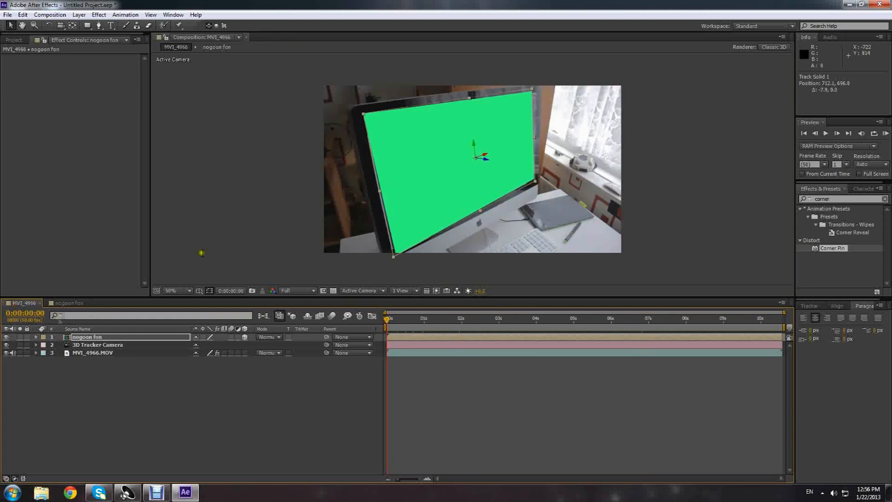
left_click(69, 303)
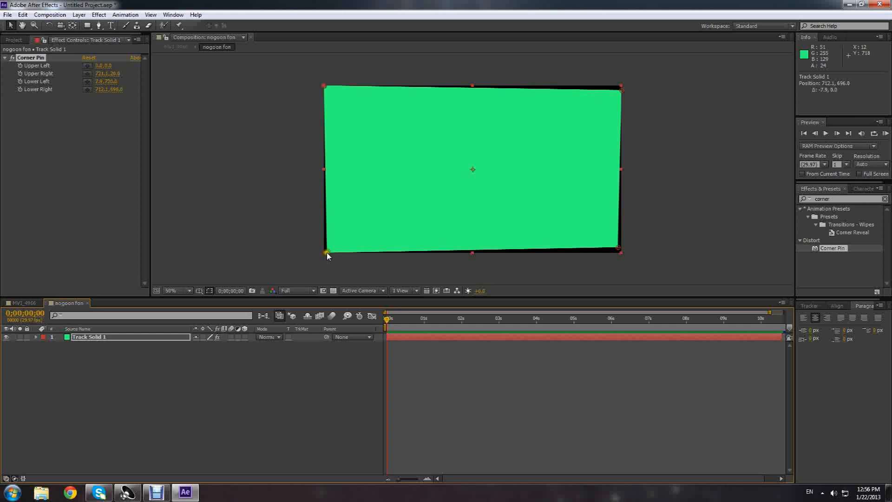
left_click_drag(327, 256, 327, 255)
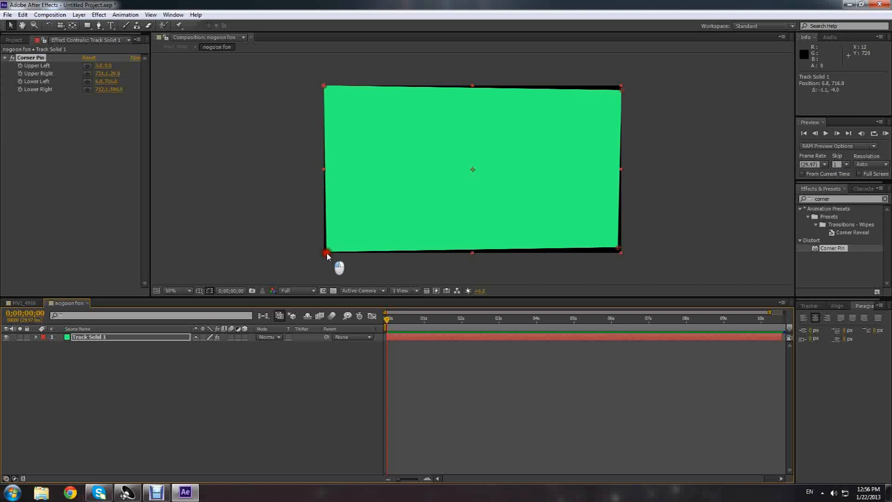
left_click(21, 302)
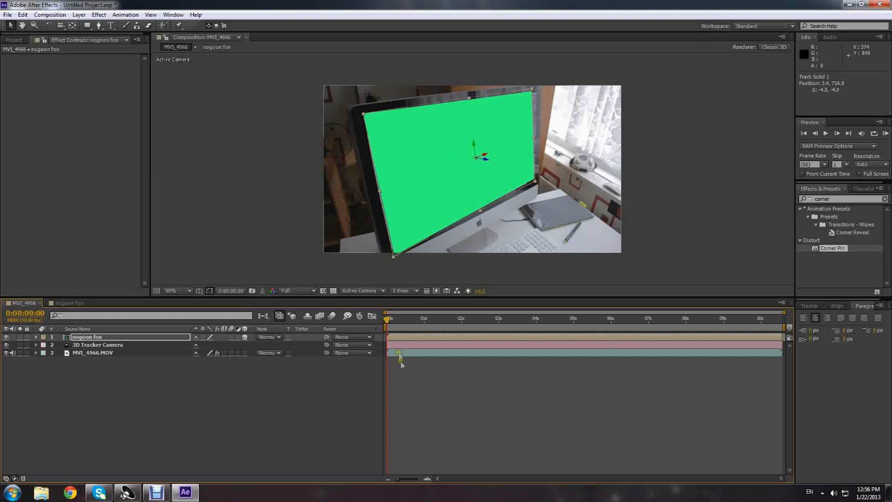
left_click_drag(389, 320, 592, 320)
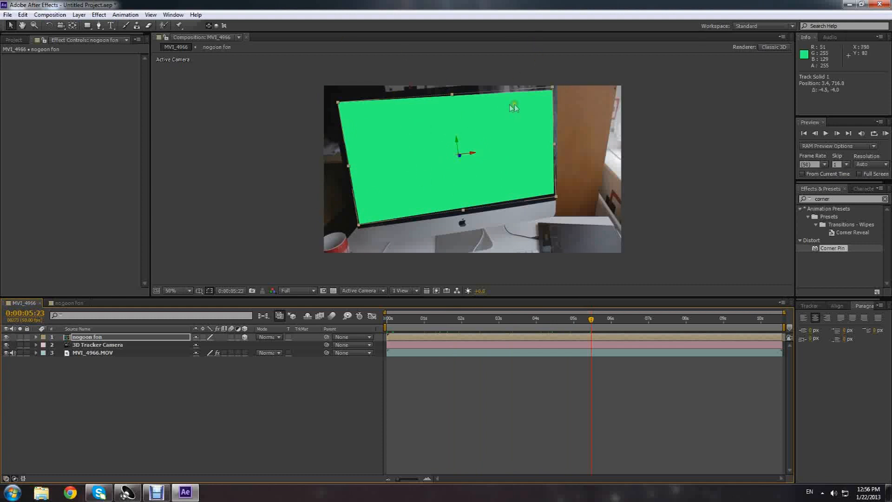
mouse_move(534, 319)
left_mouse_down()
mouse_move(393, 320)
mouse_move(464, 326)
mouse_move(403, 320)
mouse_move(519, 318)
left_mouse_up()
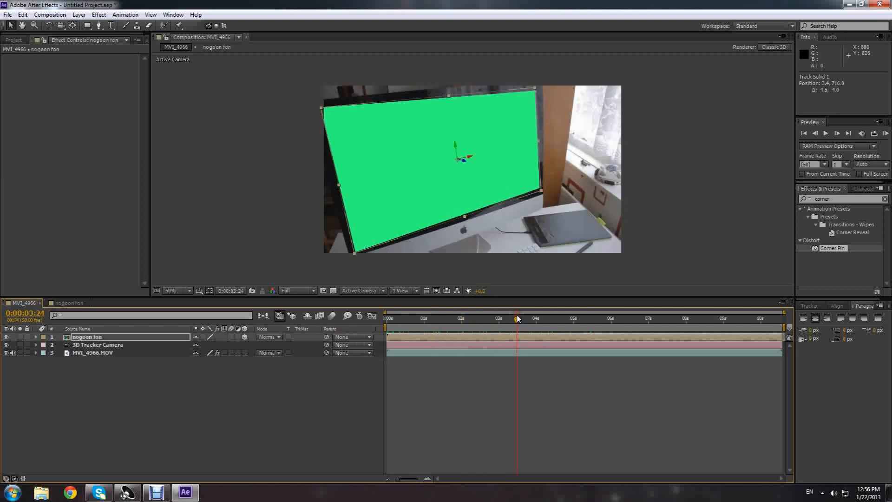
Import the image 893694_98758477.jpg from the Video folder into the project
left_click(7, 15)
mouse_move(35, 135)
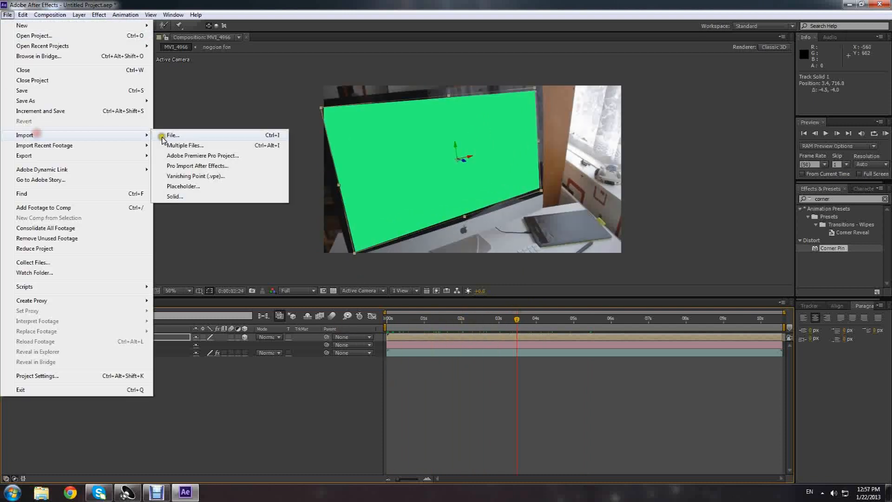
left_click(163, 135)
left_click(330, 138)
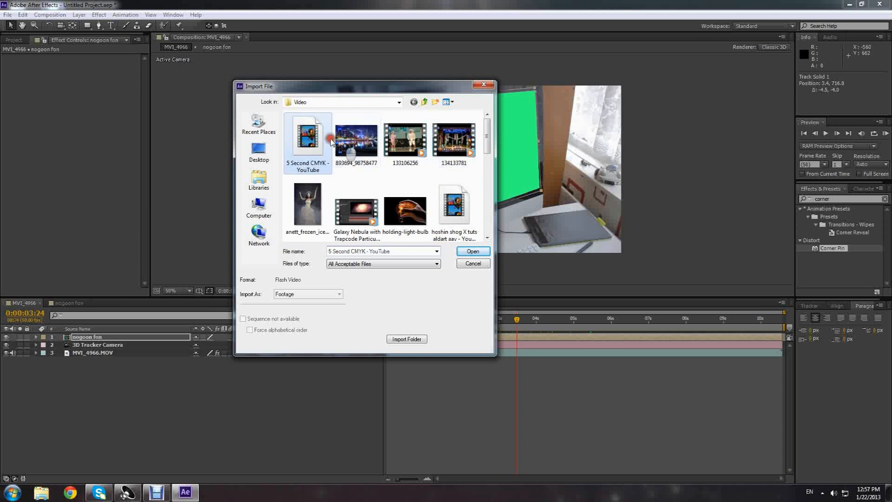
double_click(344, 166)
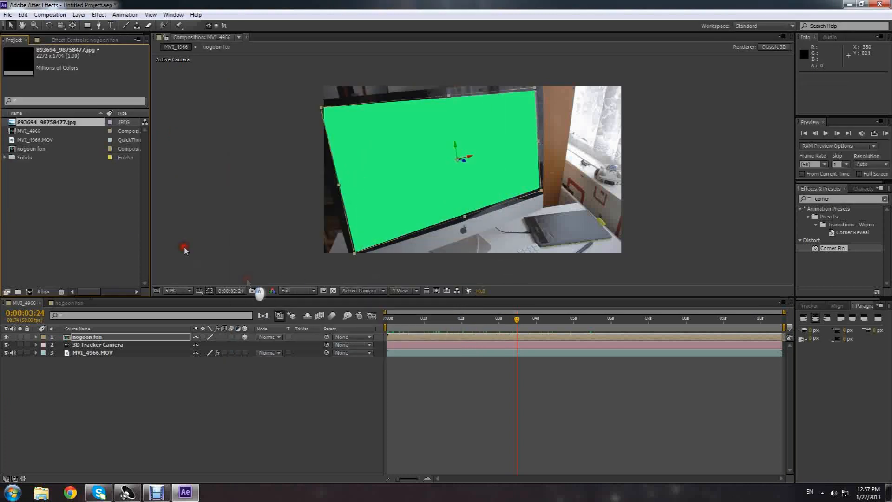
Add 893694_98758477.jpg above Track Solid 1 in nogoon fon and scale it to about 55.8% by 40% over the solid
left_click_drag(48, 120, 74, 305)
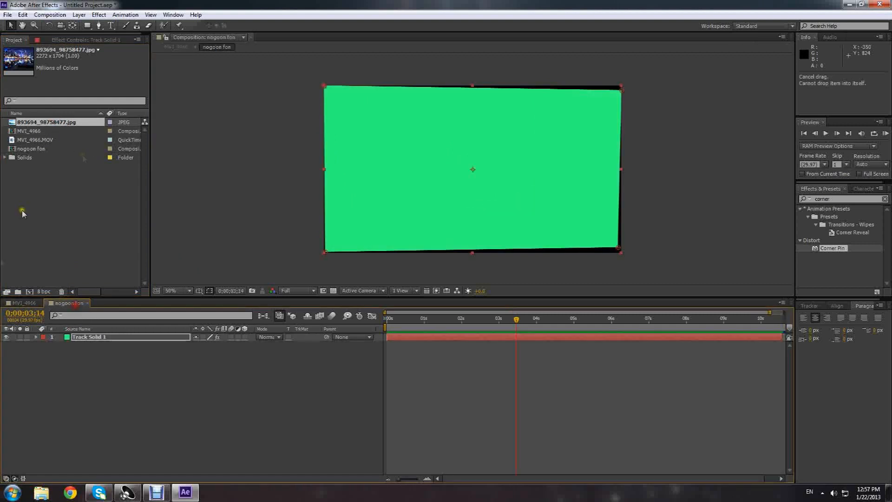
left_click_drag(51, 120, 460, 166)
scroll(462, 168, "down", 4)
scroll(269, 219, "up", 4)
key("s")
left_click_drag(211, 345, 184, 346)
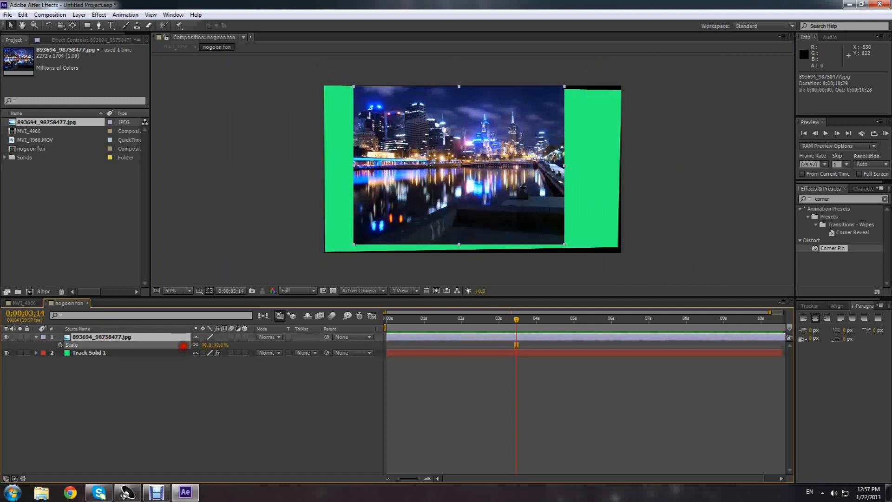
left_click_drag(353, 165, 325, 170)
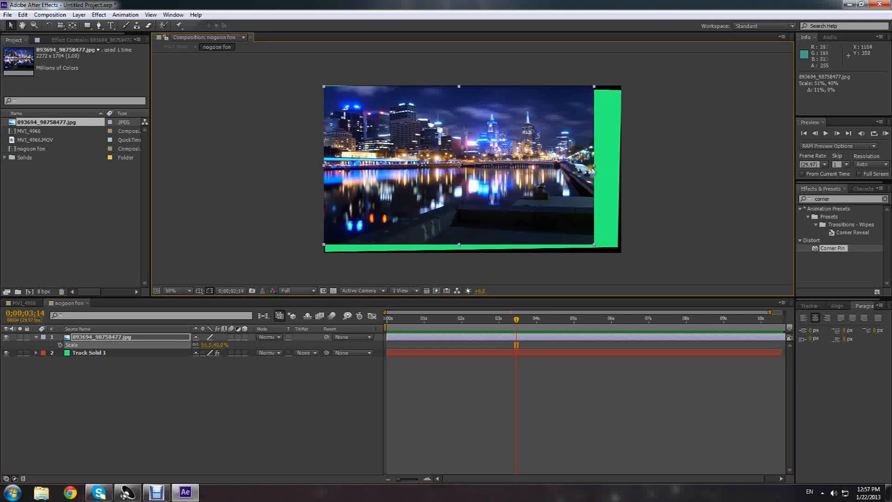
mouse_move(594, 165)
left_mouse_down()
mouse_move(619, 169)
mouse_move(581, 173)
mouse_move(590, 175)
left_mouse_up()
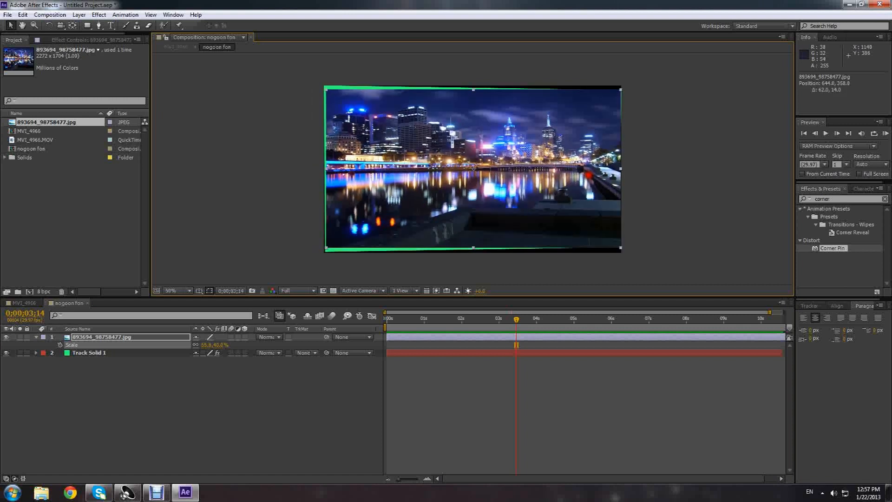
Apply Corner Pin to 893694_98758477.jpg, align its four corners with Track Solid 1's corners, and check the image on the iMac's screen in MVI_4966
left_click(86, 336)
left_click_drag(793, 243, 99, 335)
left_click_drag(326, 92, 325, 85)
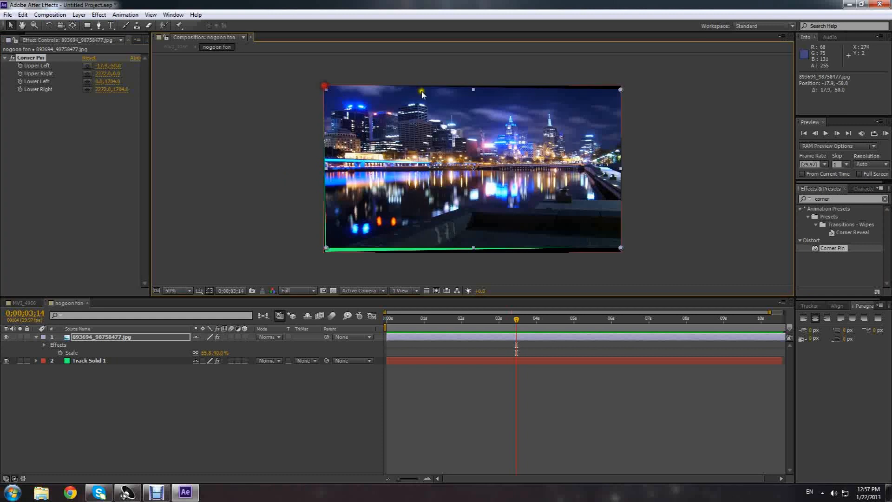
left_click_drag(620, 90, 622, 88)
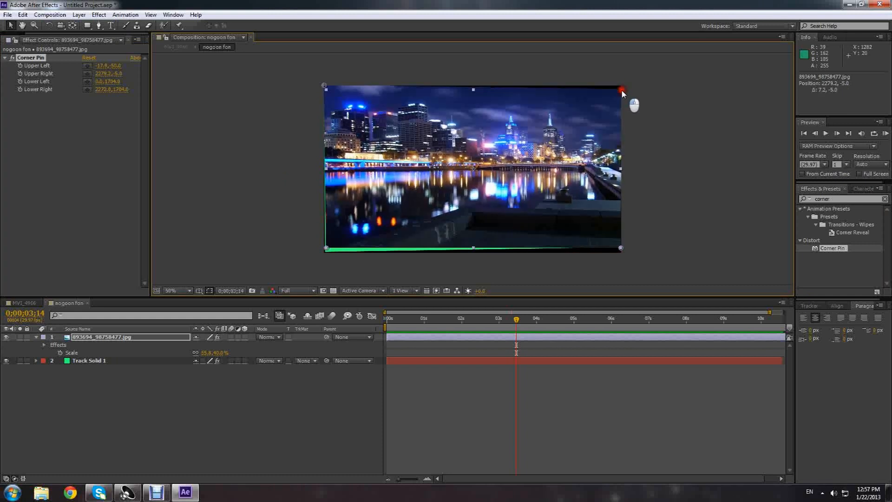
left_click_drag(622, 249, 619, 250)
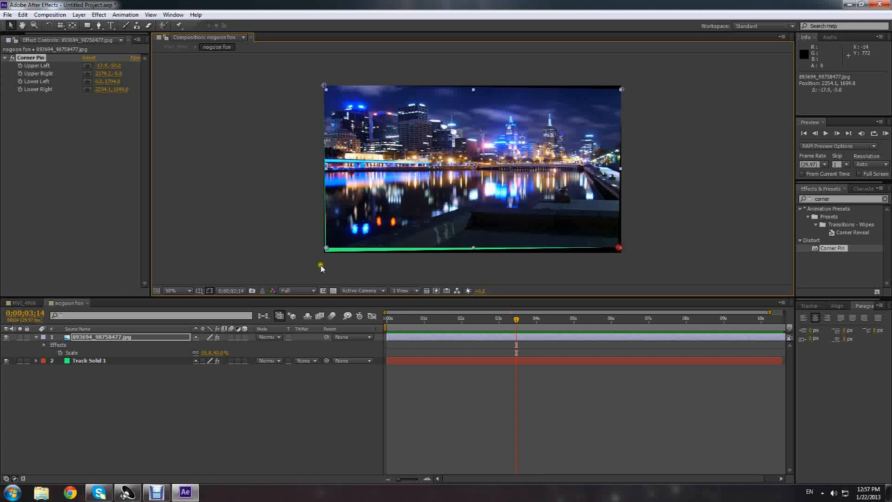
left_click_drag(327, 248, 326, 253)
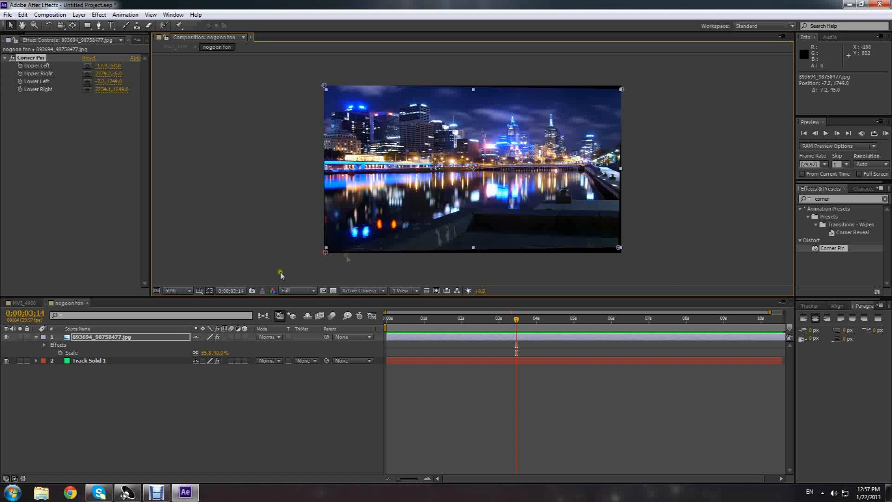
left_click(23, 302)
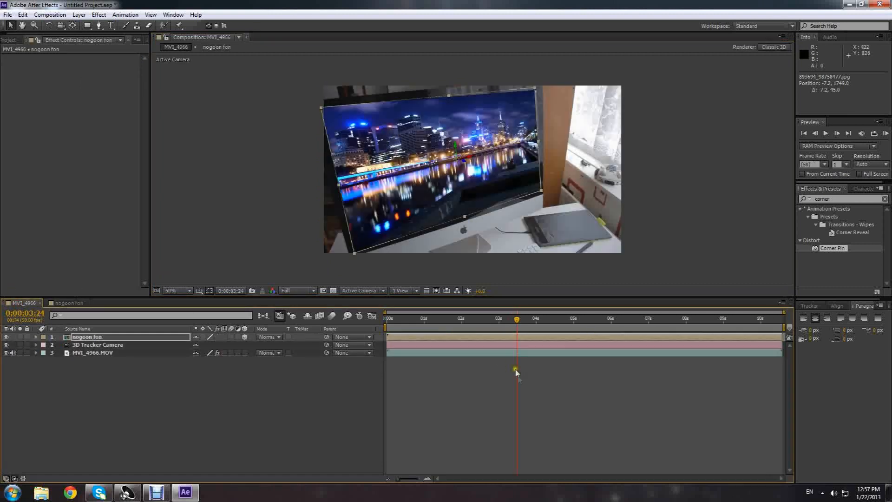
left_click_drag(500, 320, 410, 309)
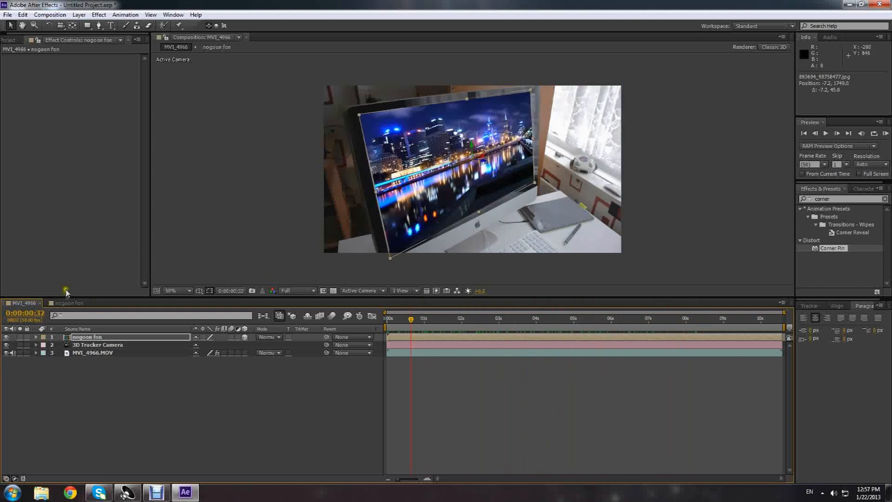
Import Zaya feat A Cool - Unetei 2012 720p XopoM.com.mp4 and place it as the uppermost layer in nogoon fon
left_click(68, 303)
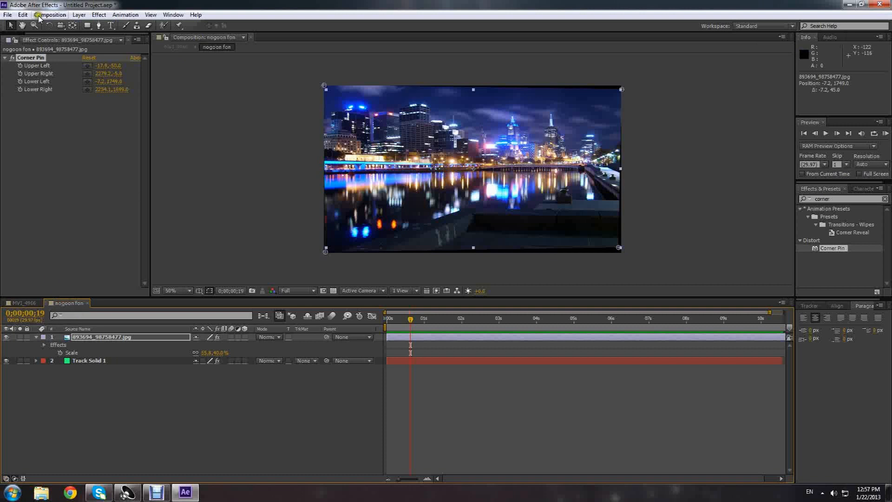
left_click(7, 15)
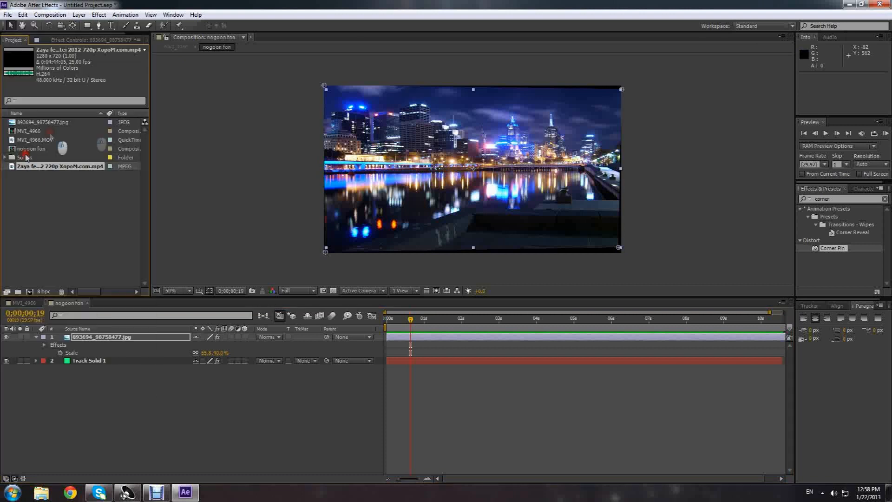
left_click_drag(34, 167, 475, 170)
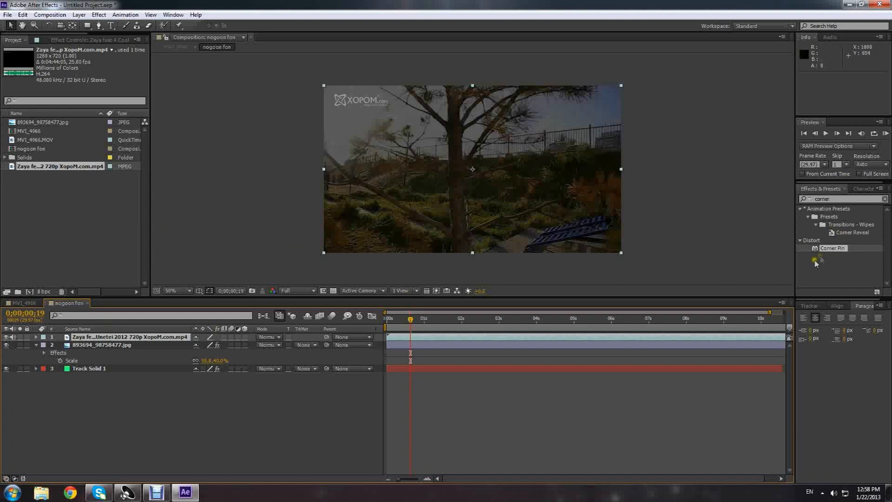
With 893694_98758477.jpg hidden, corner-pin the MP4 layer to about -4, 0; 1284, 20; 0, 718; and 1272, 696, and check it in MVI_4966
left_click_drag(841, 252, 486, 190)
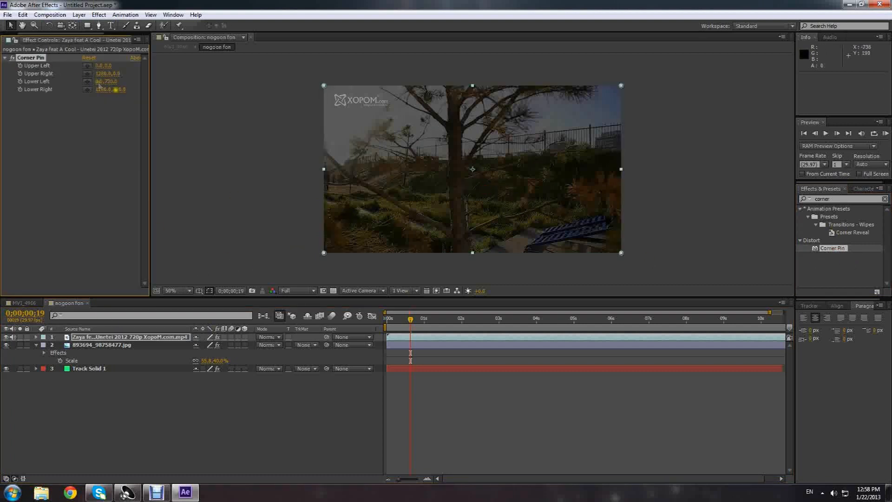
left_click_drag(325, 85, 324, 85)
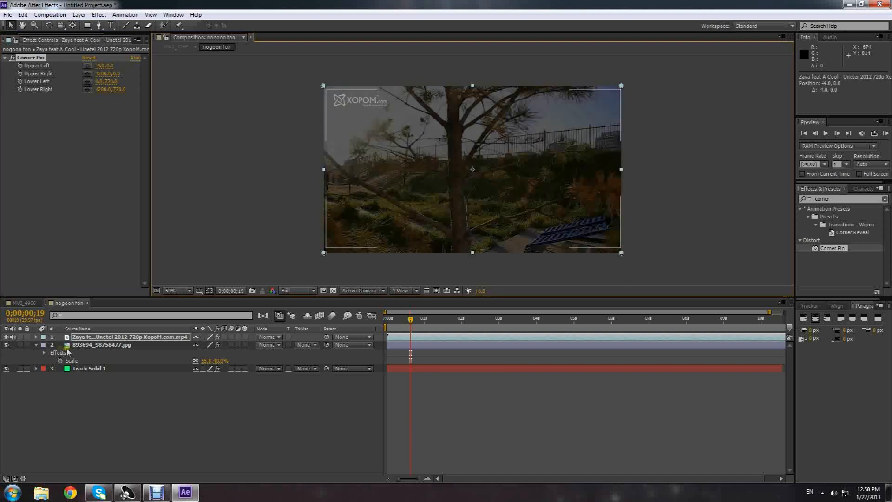
left_click(7, 345)
left_click_drag(623, 88, 623, 90)
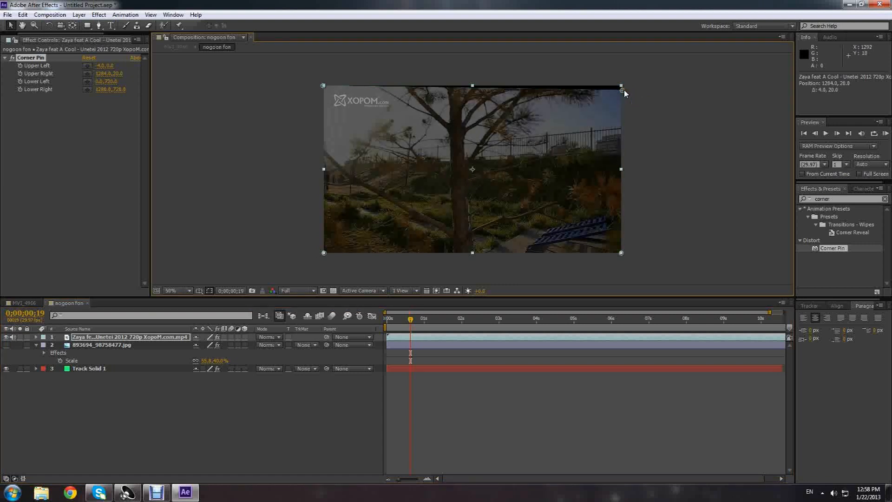
left_click_drag(622, 253, 621, 249)
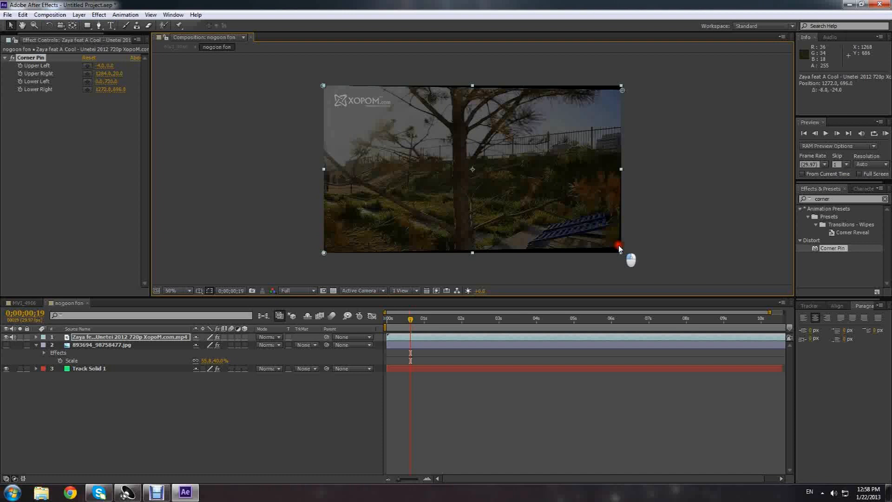
left_click_drag(327, 255, 325, 254)
left_click(10, 303)
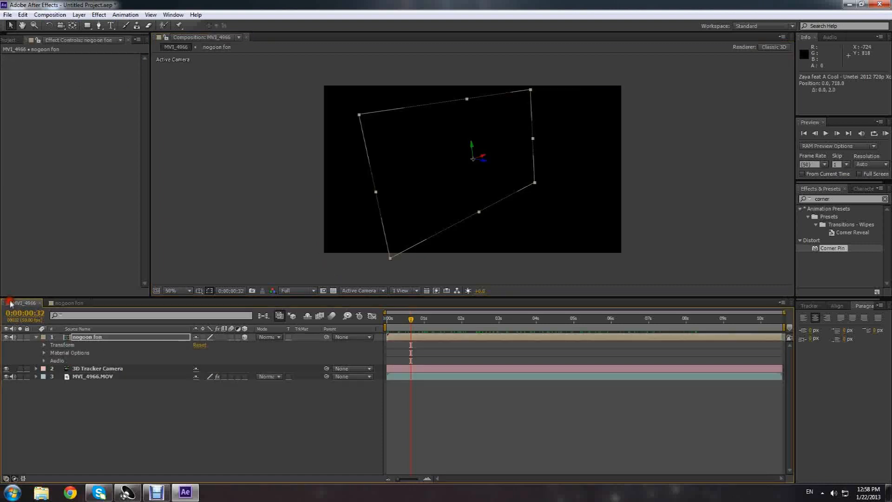
left_click_drag(411, 319, 484, 318)
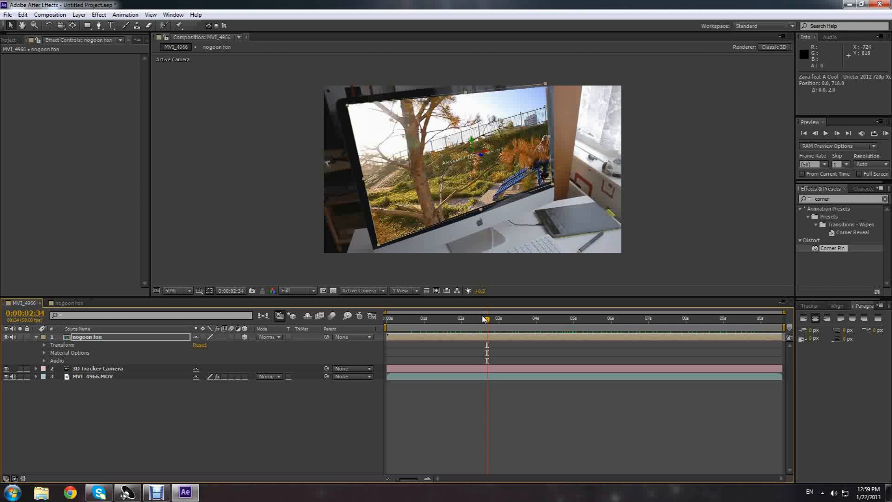
Clear the "corner" search so that all effects and presets are listed
left_click(855, 199)
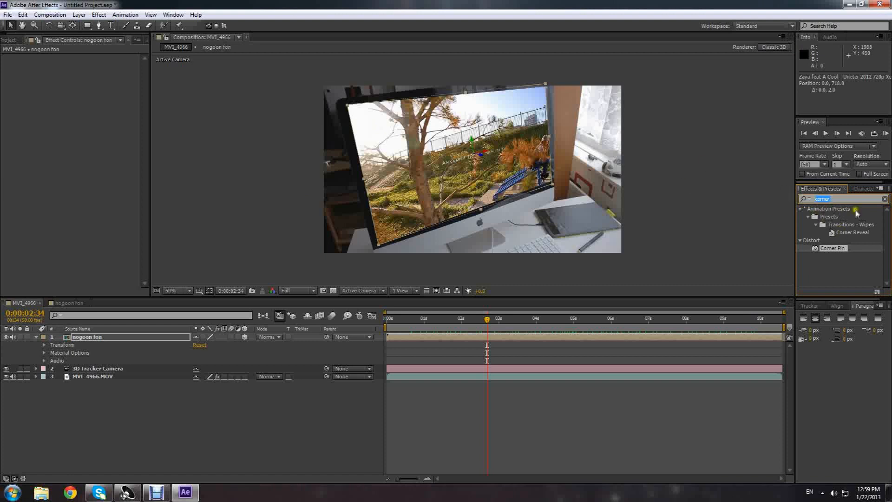
key("BackSpace")
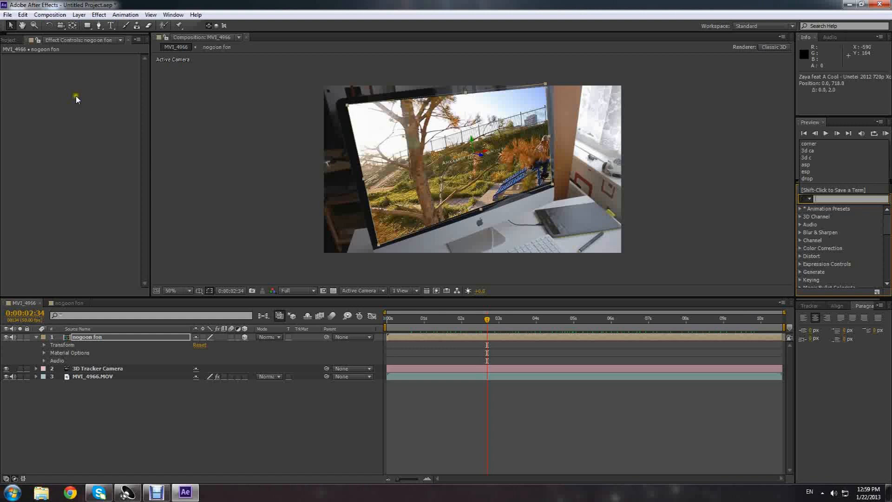
left_click(90, 85)
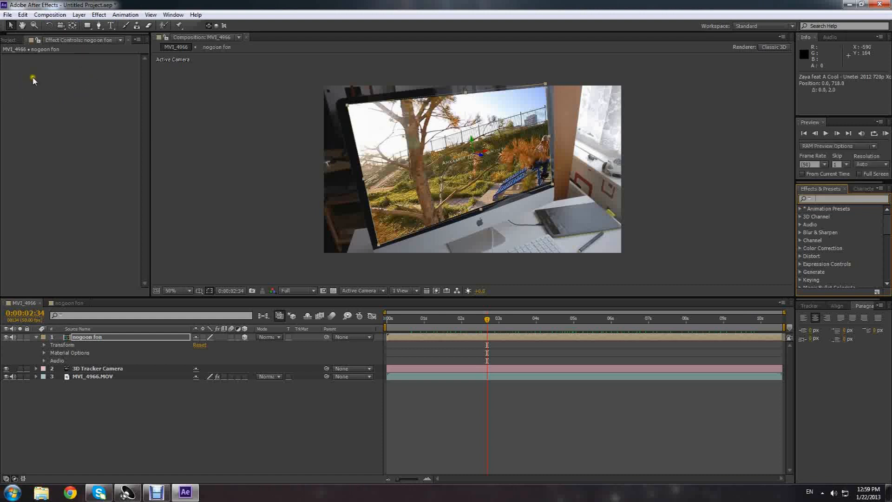